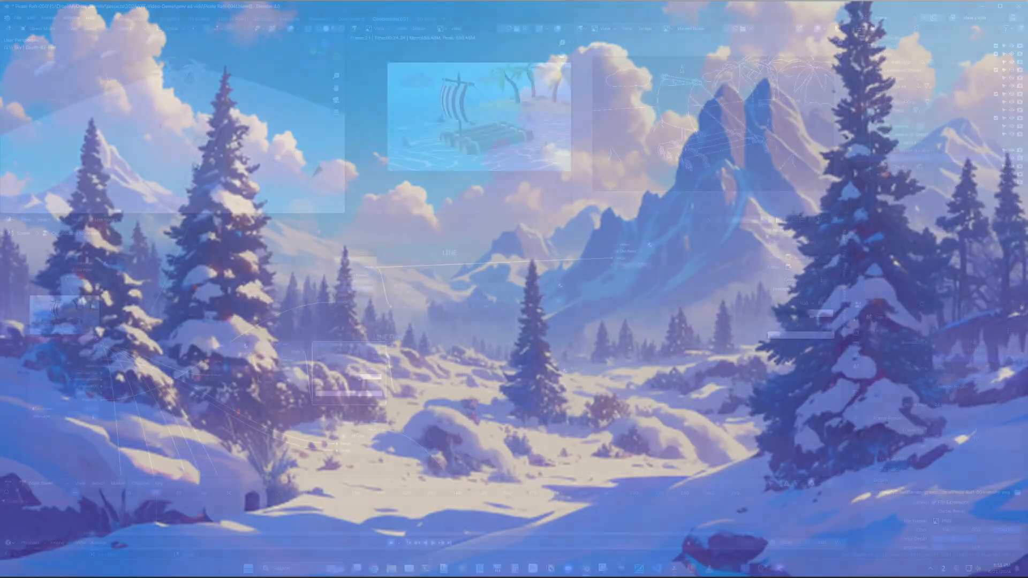
pyautogui.moveTo(600, 292); pyautogui.dragTo(605, 279)
pyautogui.moveTo(605, 279); pyautogui.dragTo(612, 261)
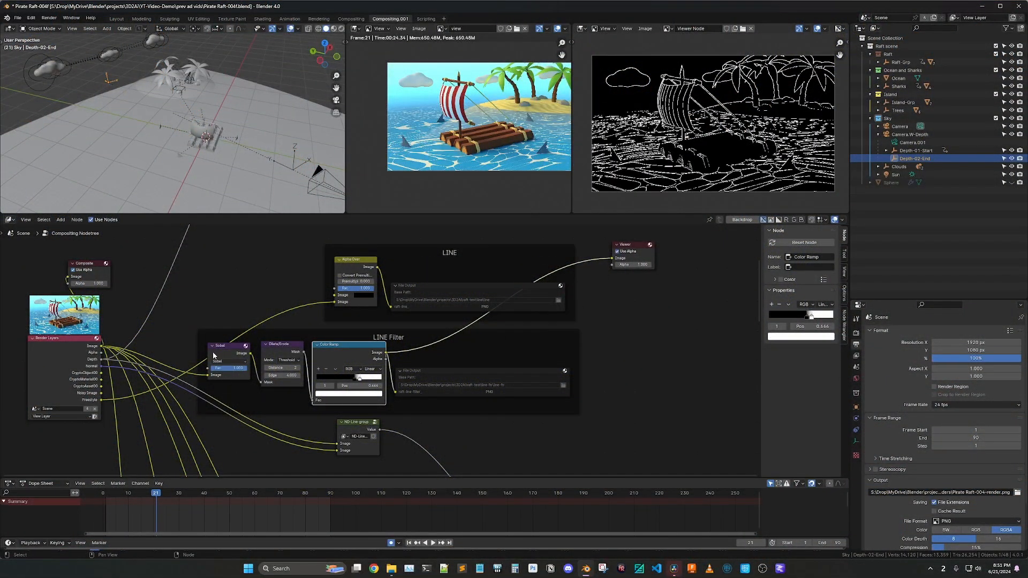
pyautogui.moveTo(229, 349); pyautogui.dragTo(228, 352)
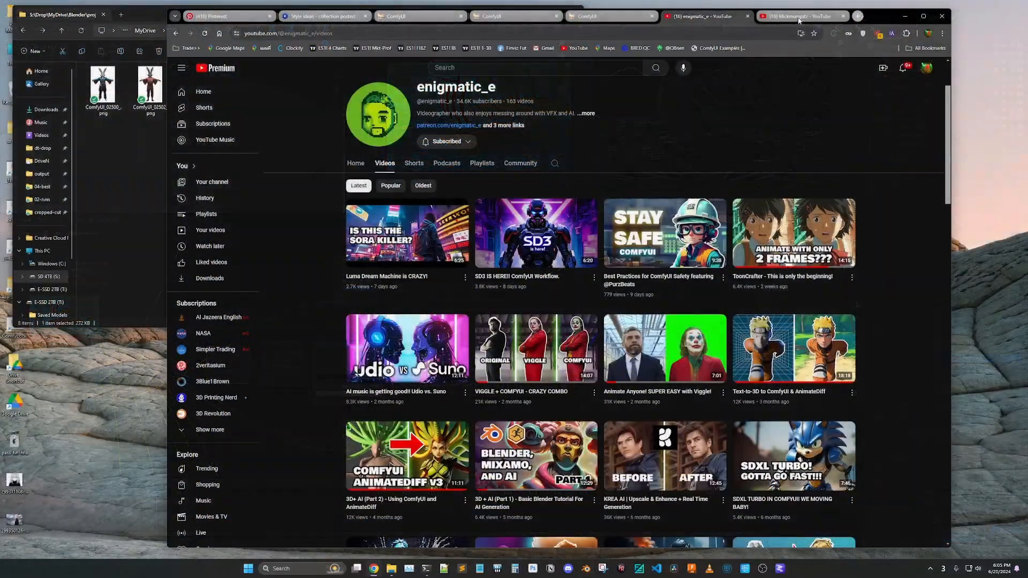
pyautogui.click(799, 18)
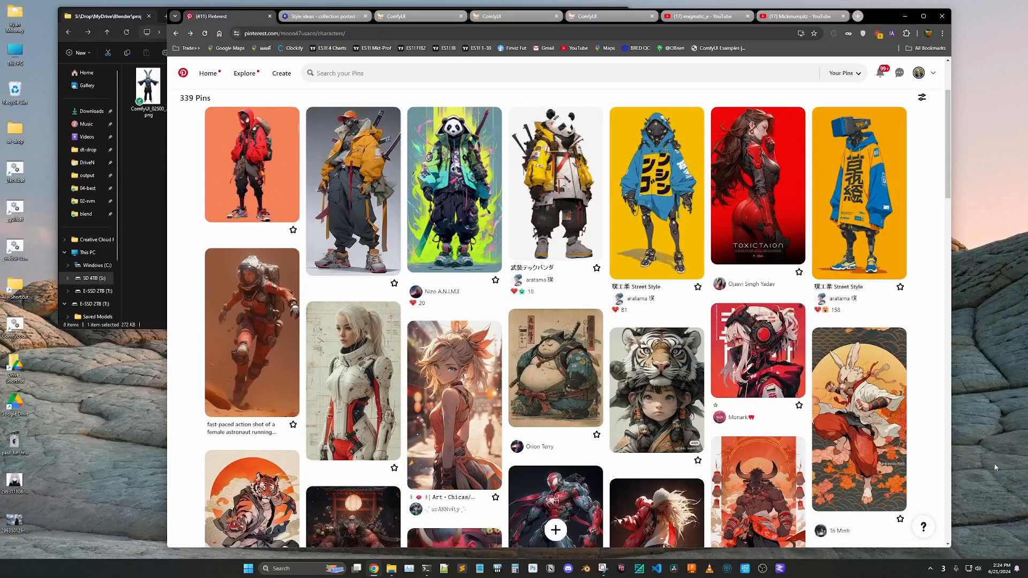
# Review character references: the fighting rabbit pin on Pinterest, and the ninja rabbit and hooded figure images in Civitai's Style ideas collection
pyautogui.click(855, 411)
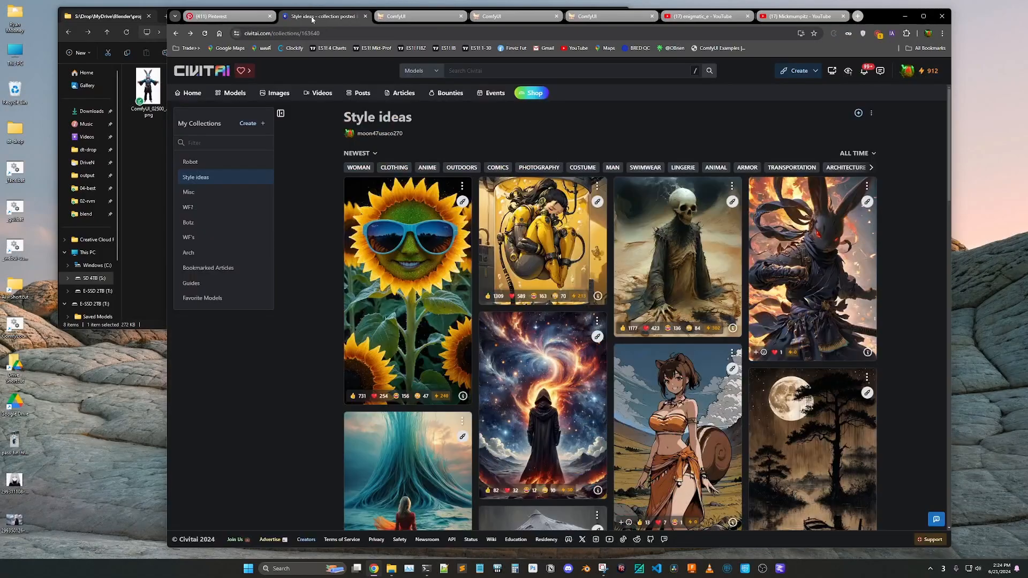
pyautogui.click(310, 16)
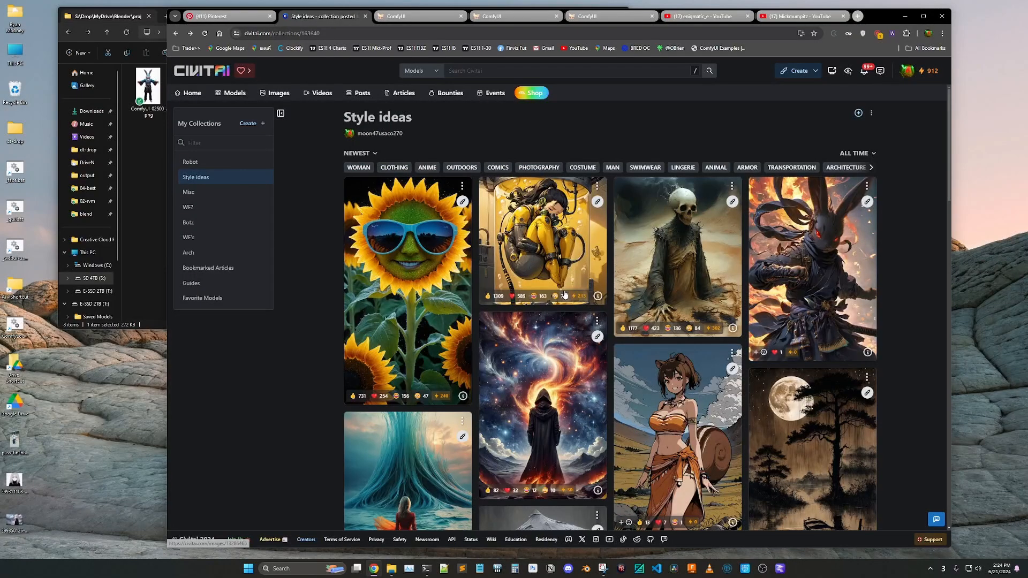
pyautogui.click(797, 283)
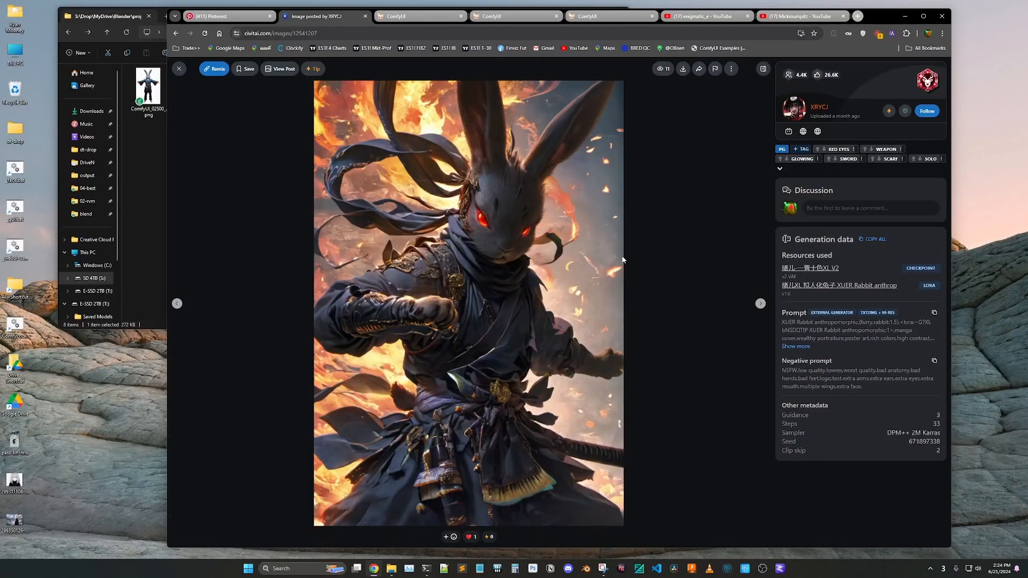
pyautogui.click(179, 69)
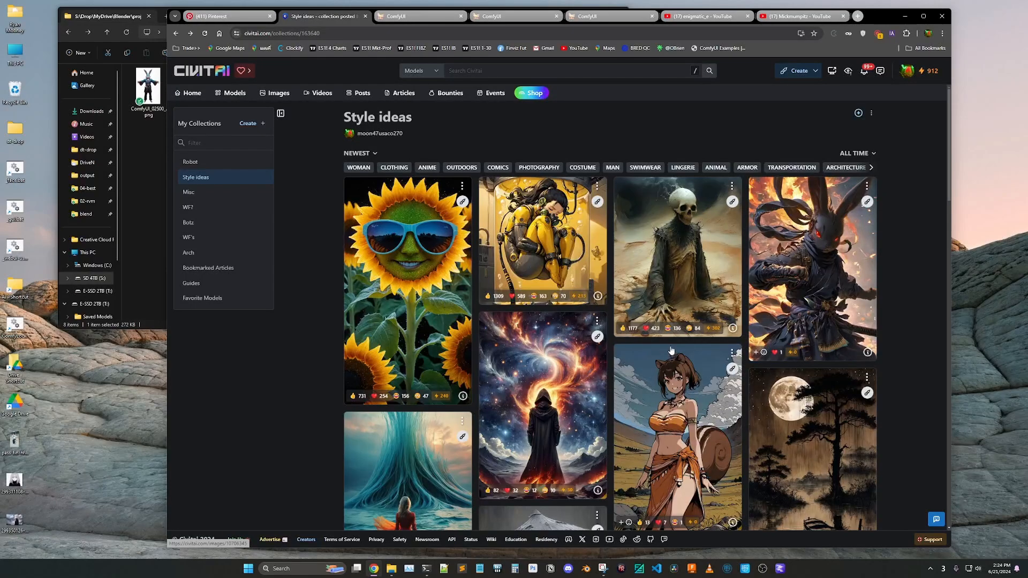
pyautogui.click(552, 416)
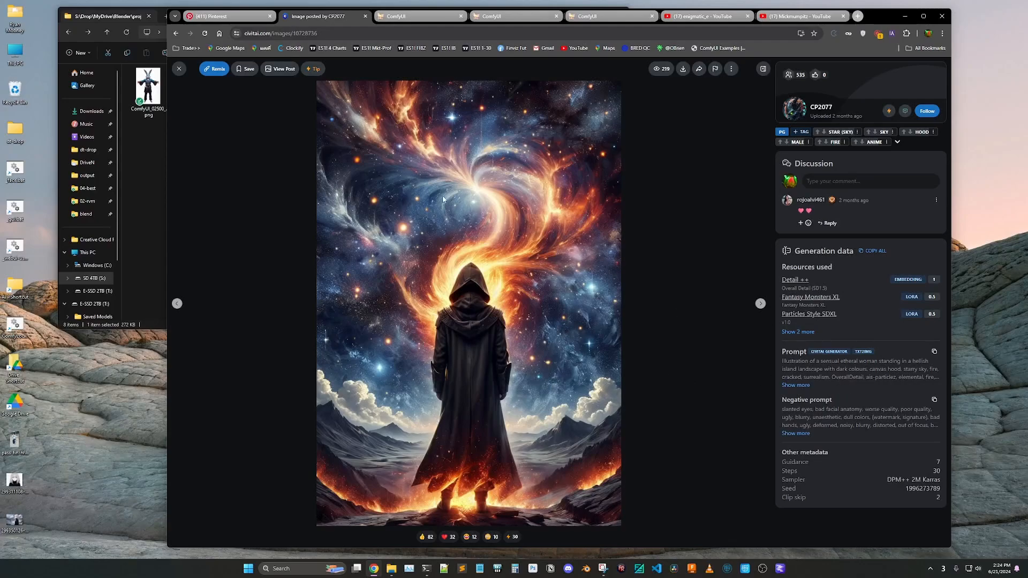
pyautogui.click(179, 69)
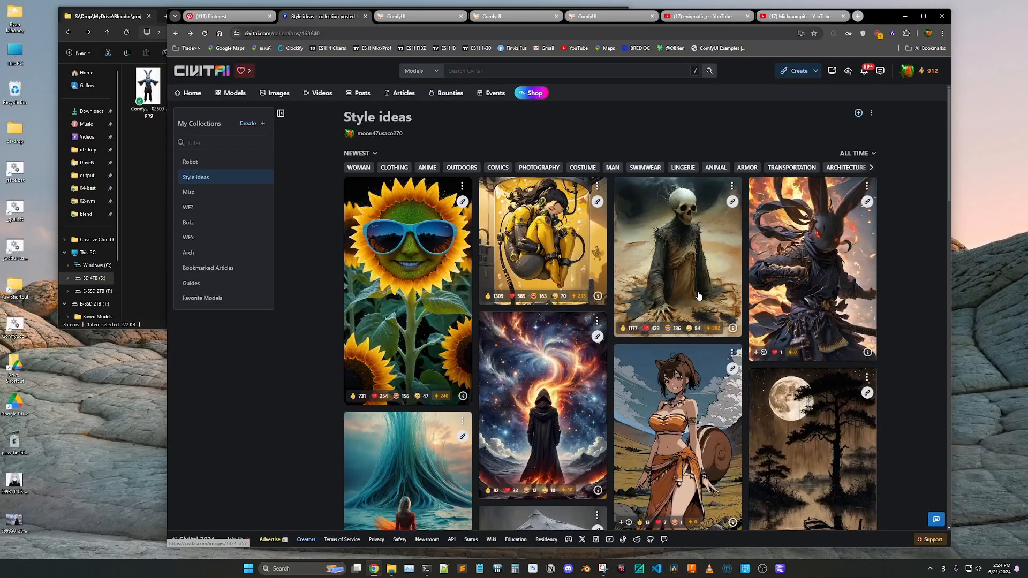
# Switch to the ComfyUI character generation workflow and examine the t-pose-4.png skeleton in the Load Image node and its padding node
pyautogui.click(421, 17)
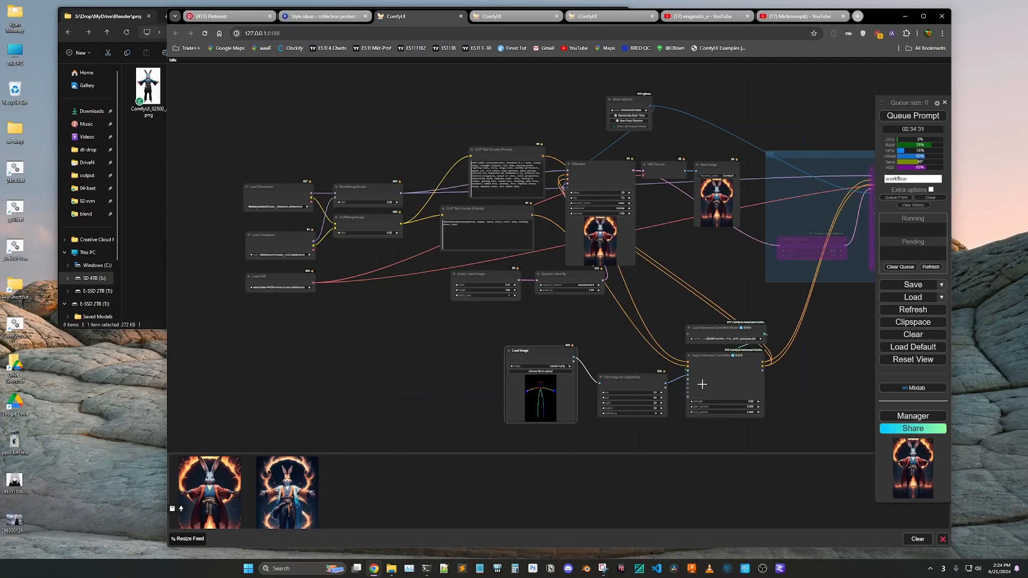
pyautogui.scroll(5, 554, 416)
pyautogui.scroll(3, 550, 417)
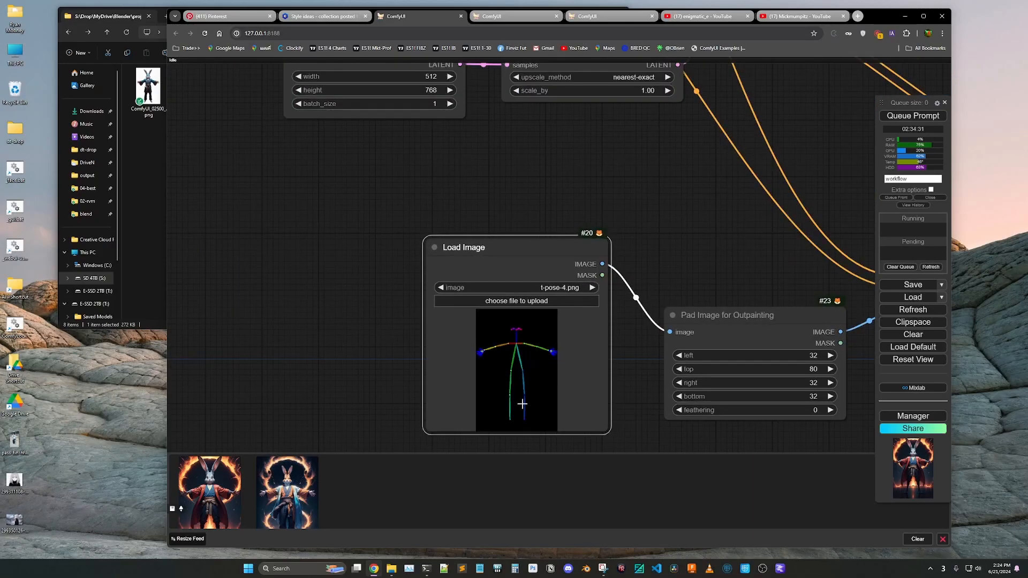
pyautogui.scroll(2, 510, 393)
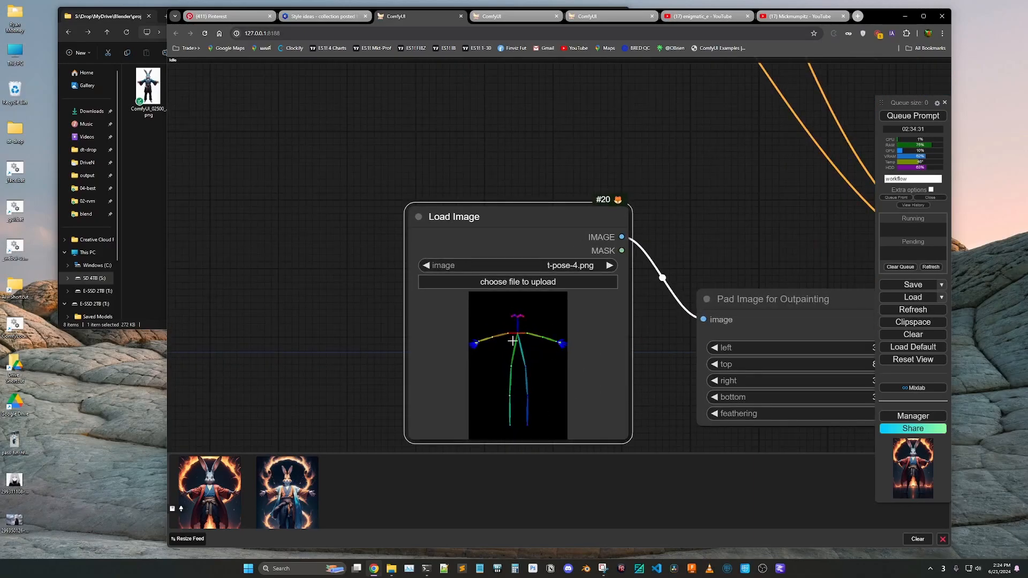
pyautogui.scroll(-3, 513, 316)
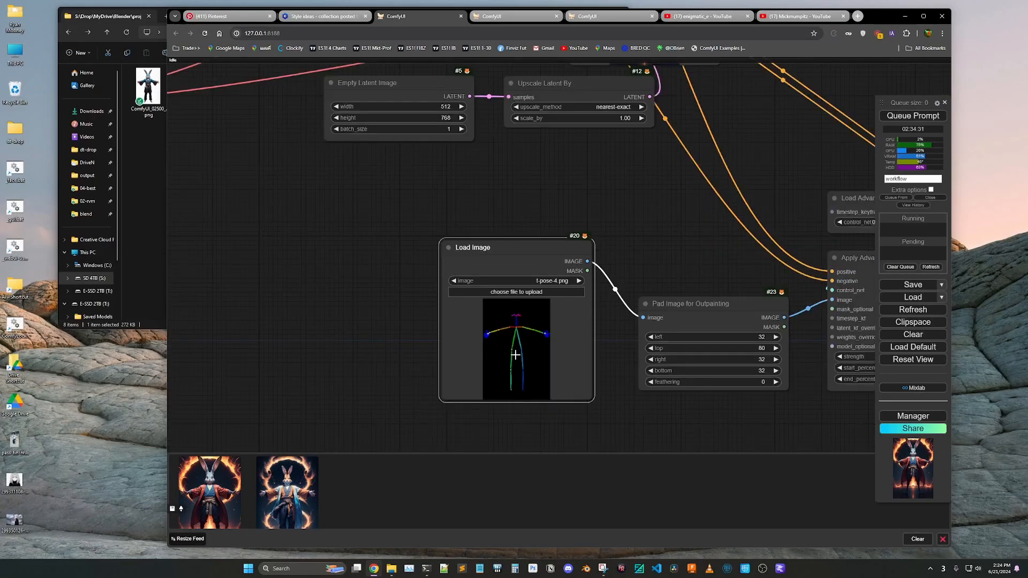
pyautogui.scroll(-8, 472, 371)
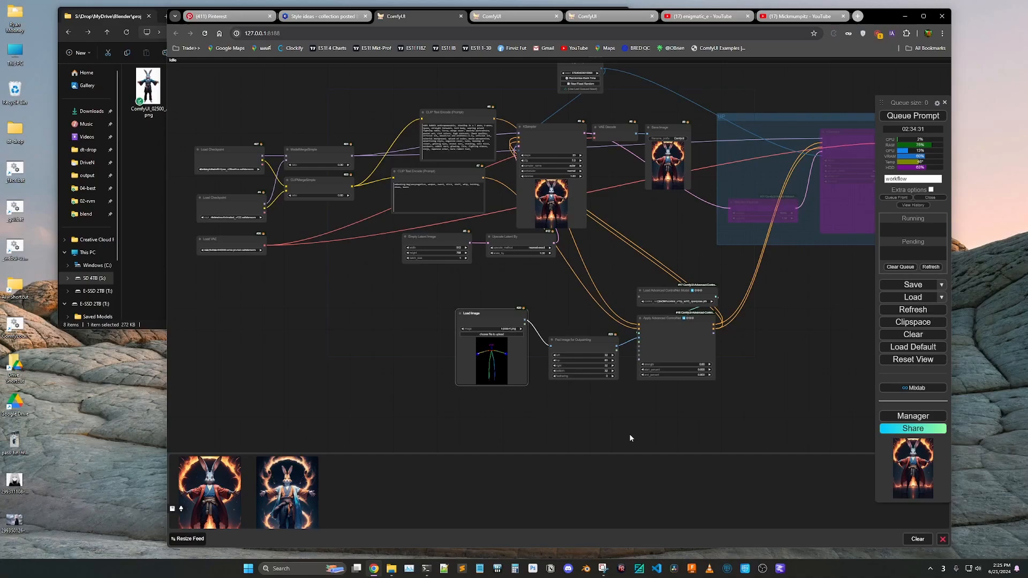
# Examine the cut-out rabbit in the Save Image node of the Robust Video Matting background removal workflow
pyautogui.click(509, 17)
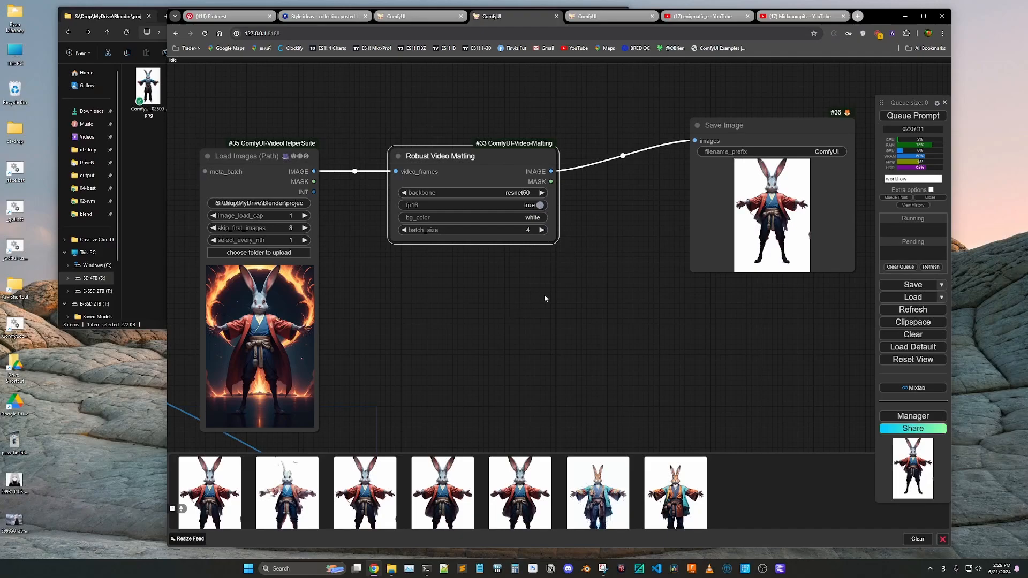
pyautogui.scroll(15, 820, 216)
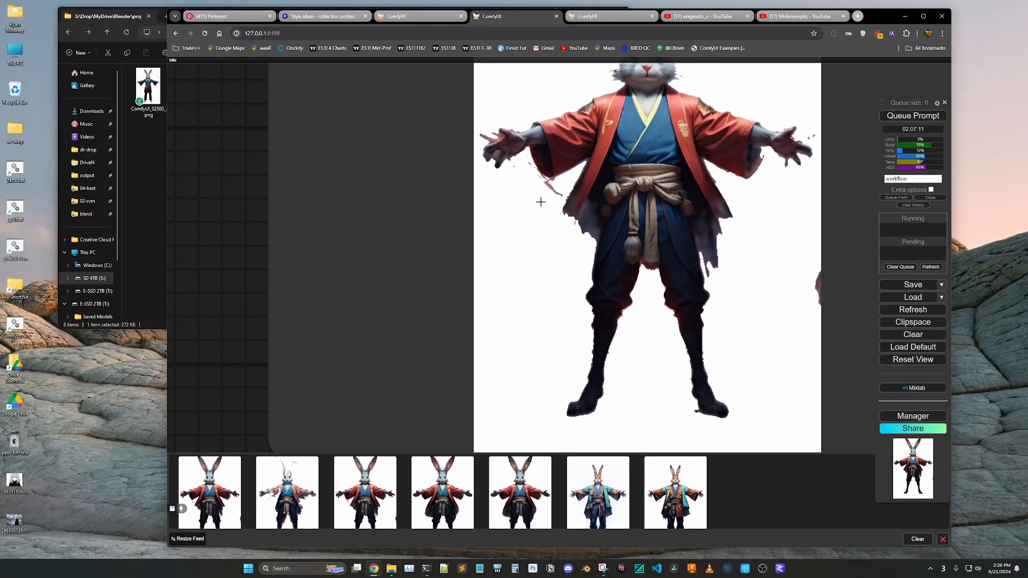
pyautogui.scroll(-3, 541, 202)
pyautogui.scroll(-5, 698, 238)
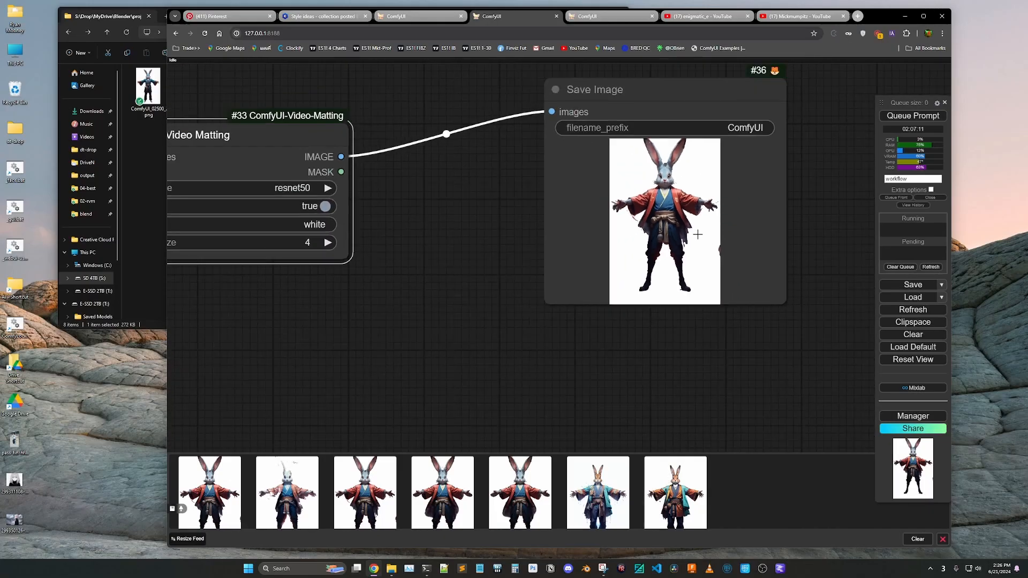
pyautogui.scroll(6, 709, 225)
pyautogui.scroll(-4, 696, 226)
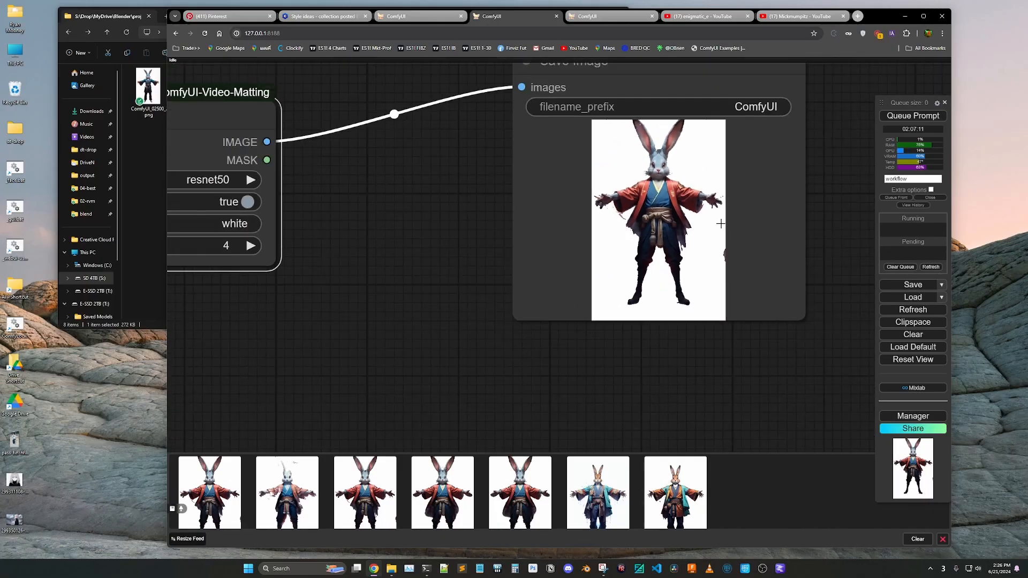
pyautogui.scroll(4, 691, 211)
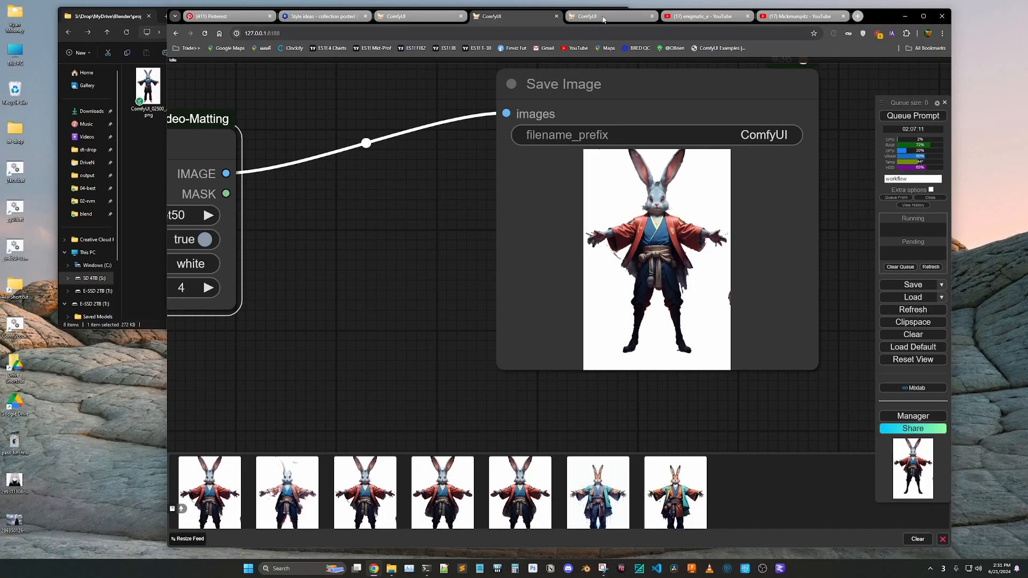
# Compare the image-to-image workflow's source image, KSampler settings and saved rabbit, and bring up ComfyUI_02514_.png in XnView MP
pyautogui.click(603, 19)
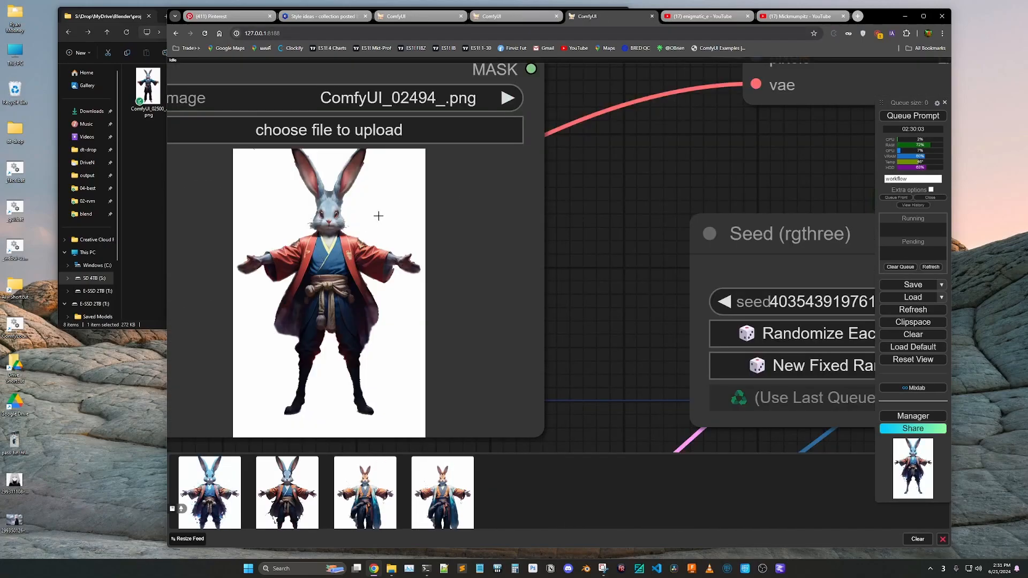
pyautogui.scroll(-10, 366, 216)
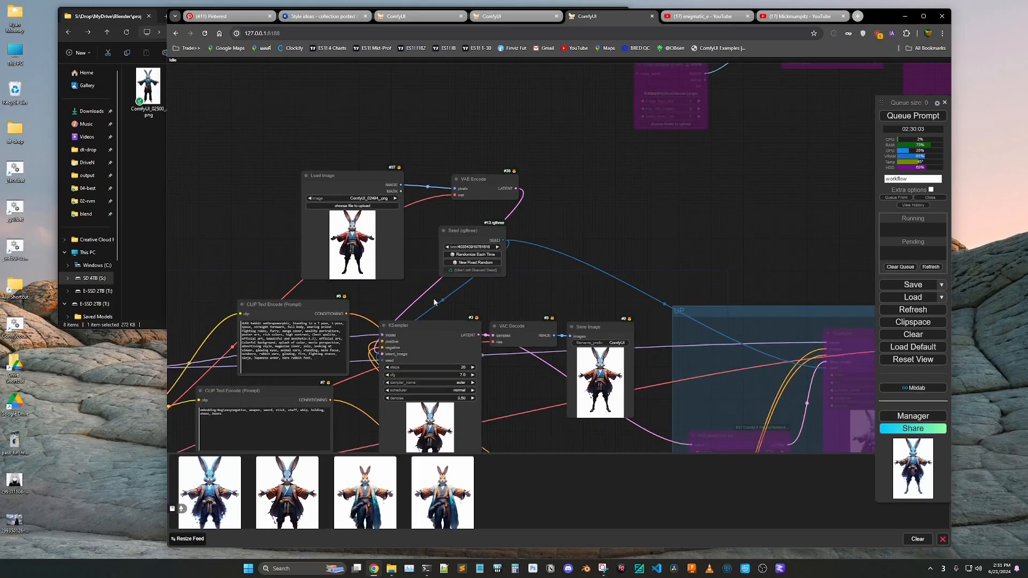
pyautogui.scroll(6, 449, 392)
pyautogui.scroll(10, 449, 393)
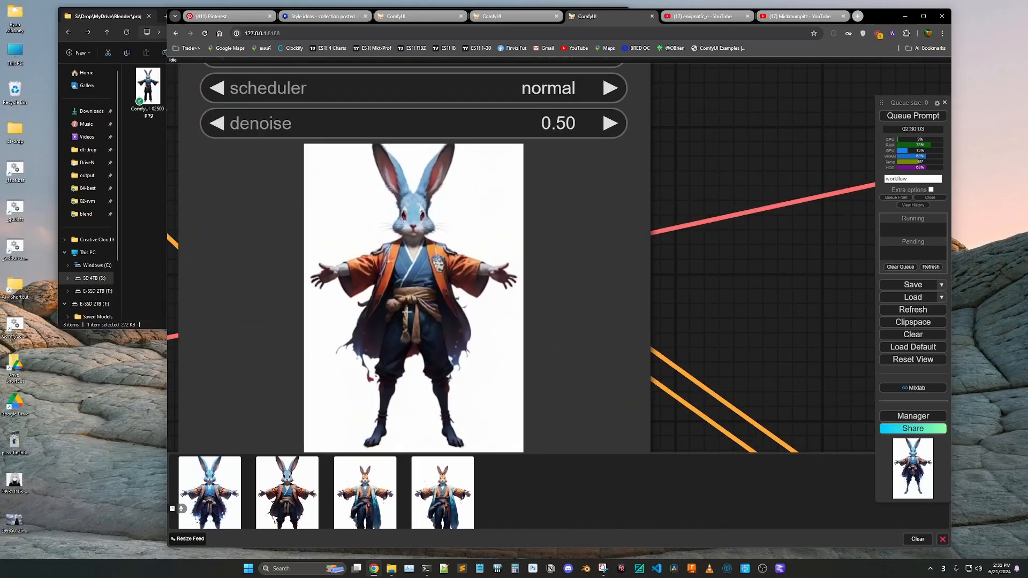
pyautogui.scroll(-6, 352, 356)
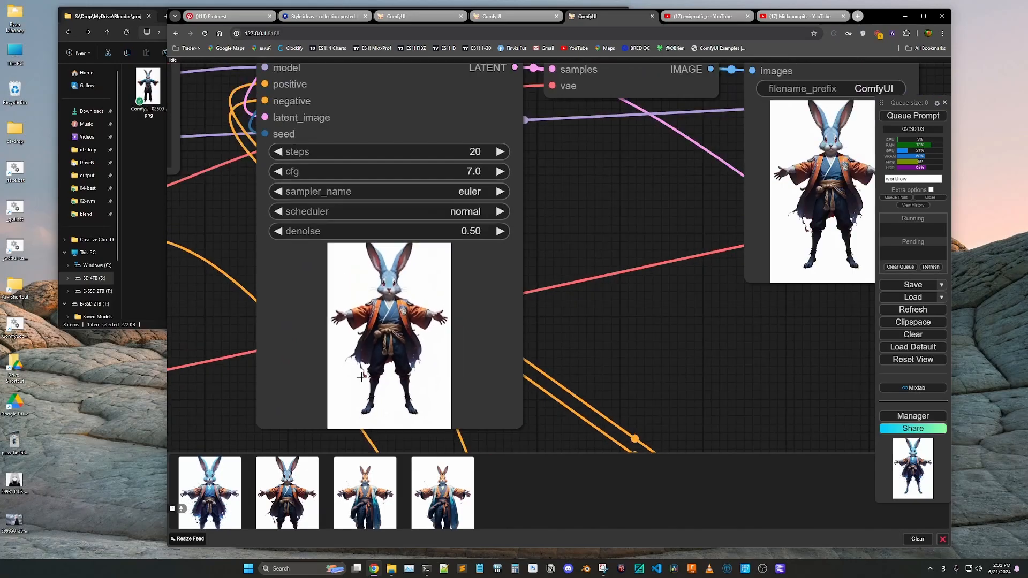
pyautogui.scroll(8, 720, 276)
pyautogui.scroll(1, 528, 282)
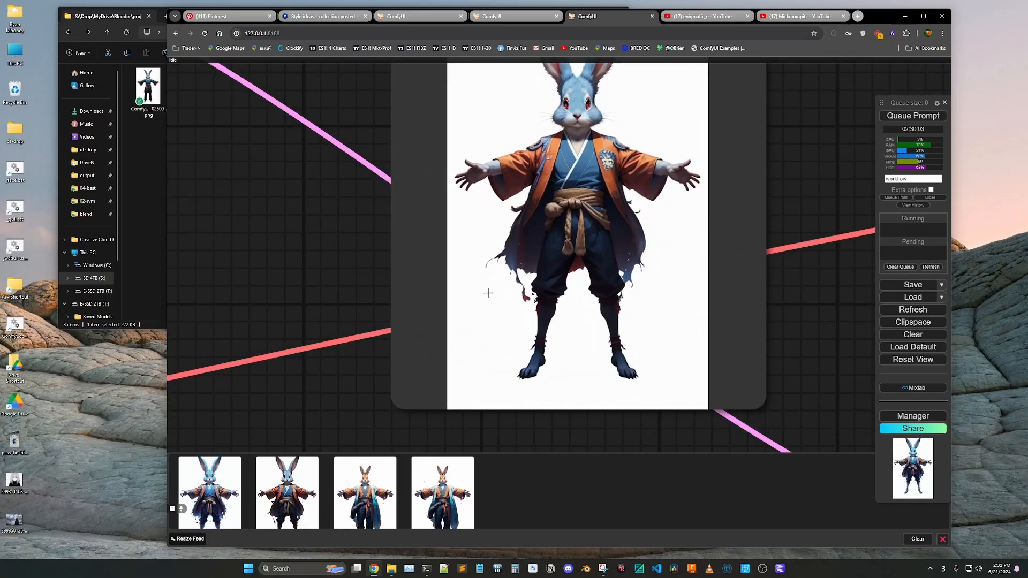
pyautogui.scroll(-1, 489, 291)
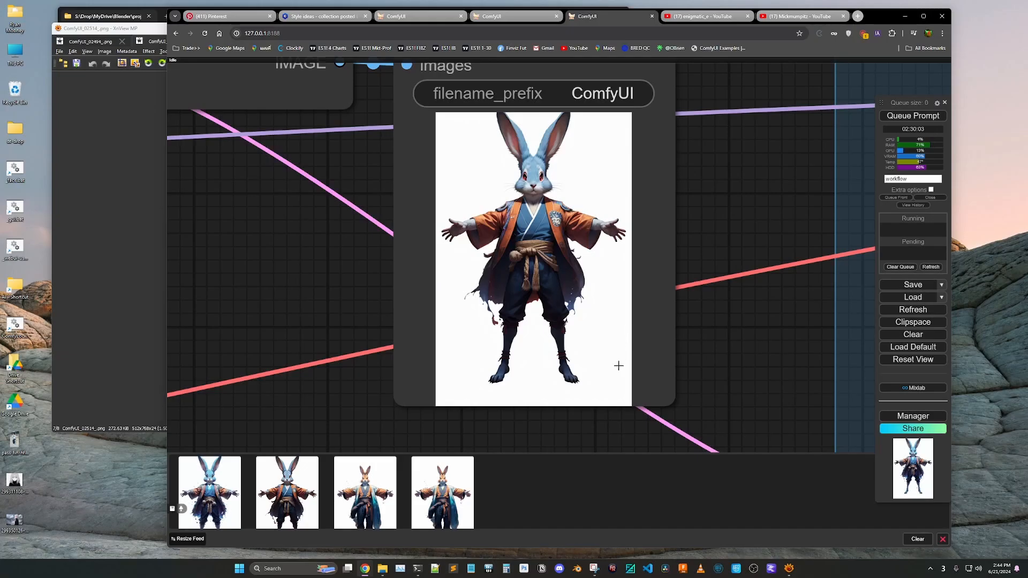
pyautogui.click(136, 291)
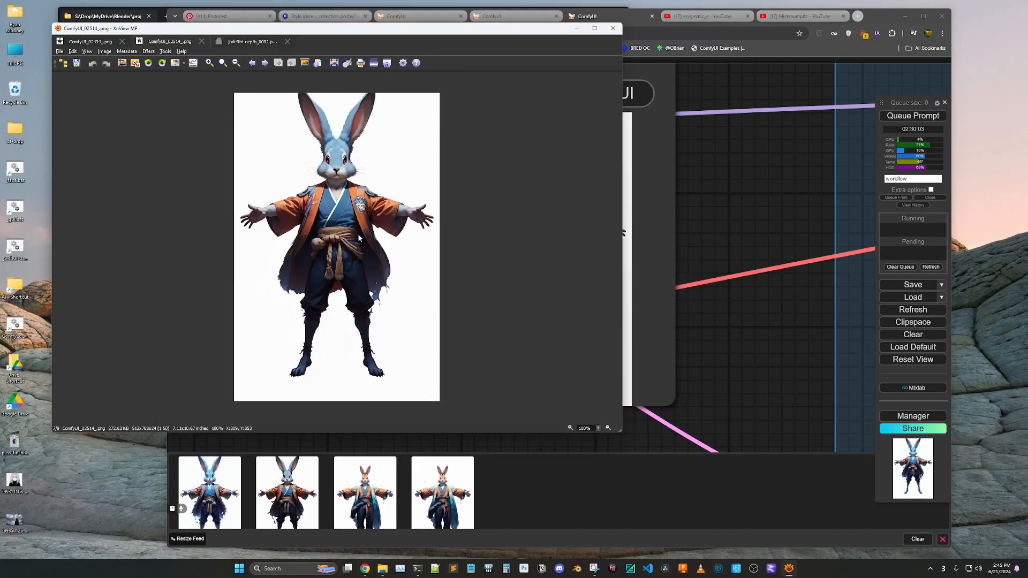
# Switch to the Tripo browser window, open Tripo's X profile, and briefly play the pinned rendering challenge video before pausing it
pyautogui.press('ctrl+super+Right')
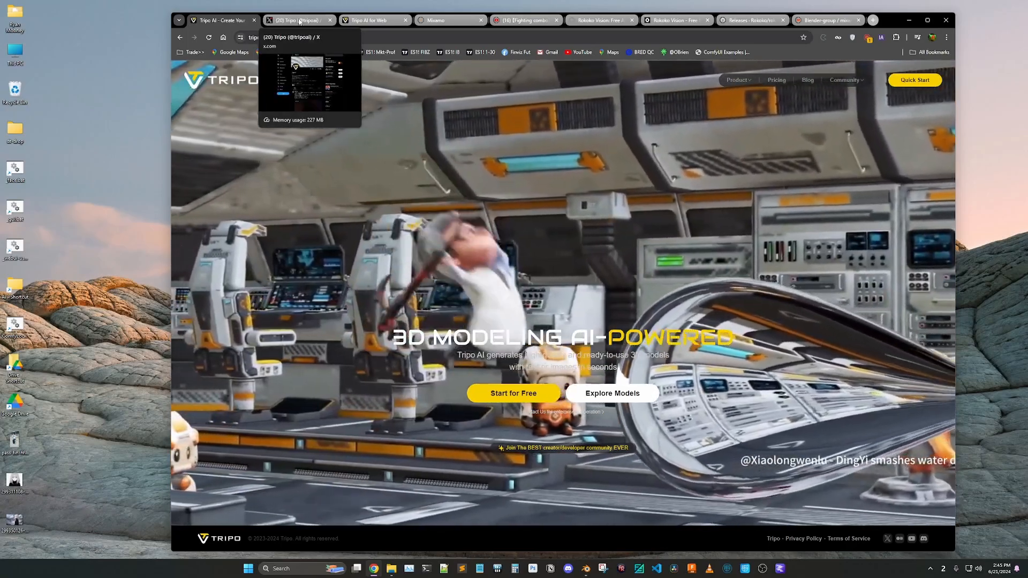
pyautogui.click(299, 20)
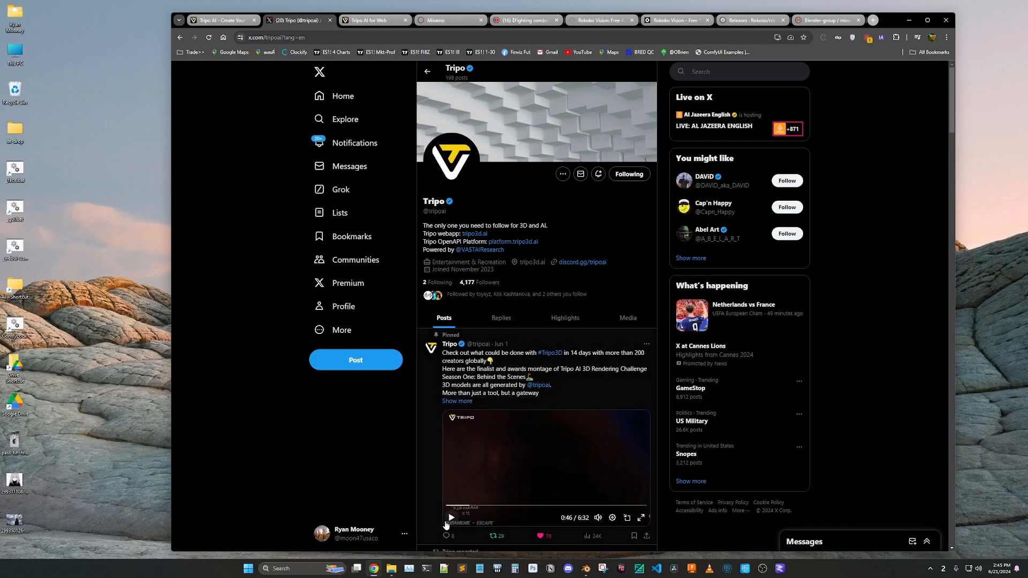
pyautogui.click(451, 518)
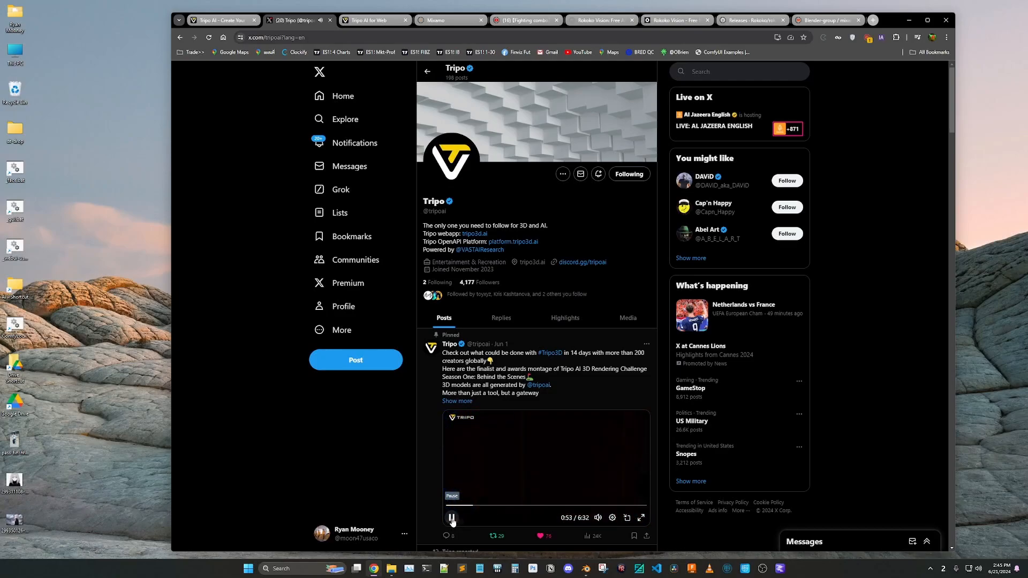
pyautogui.click(452, 518)
# In Tripo AI for Web, upload ComfyUI_02514_.png from the 04-best folder as the image prompt and create a 3D model from it
pyautogui.click(374, 21)
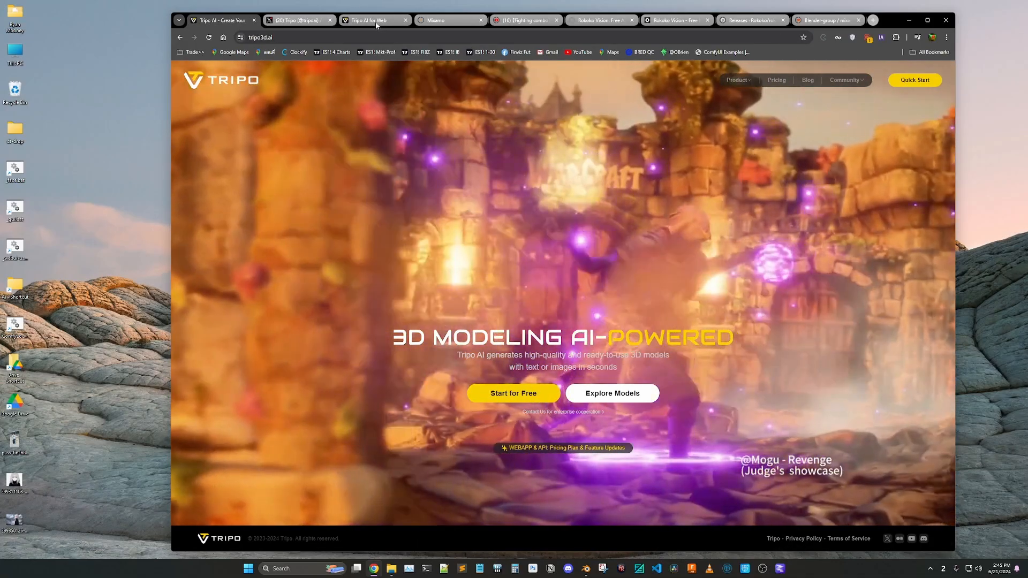
pyautogui.click(373, 20)
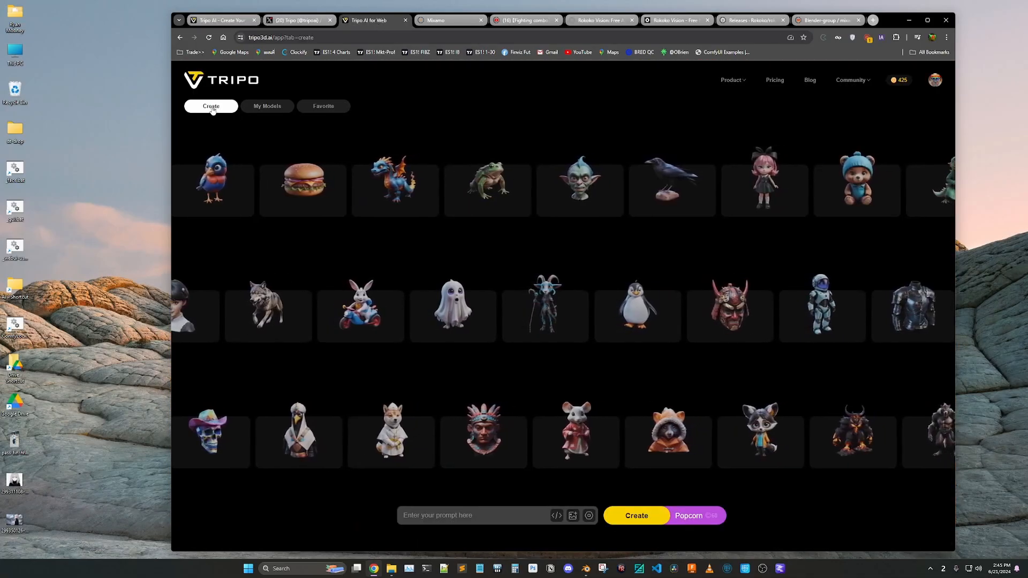
pyautogui.click(572, 516)
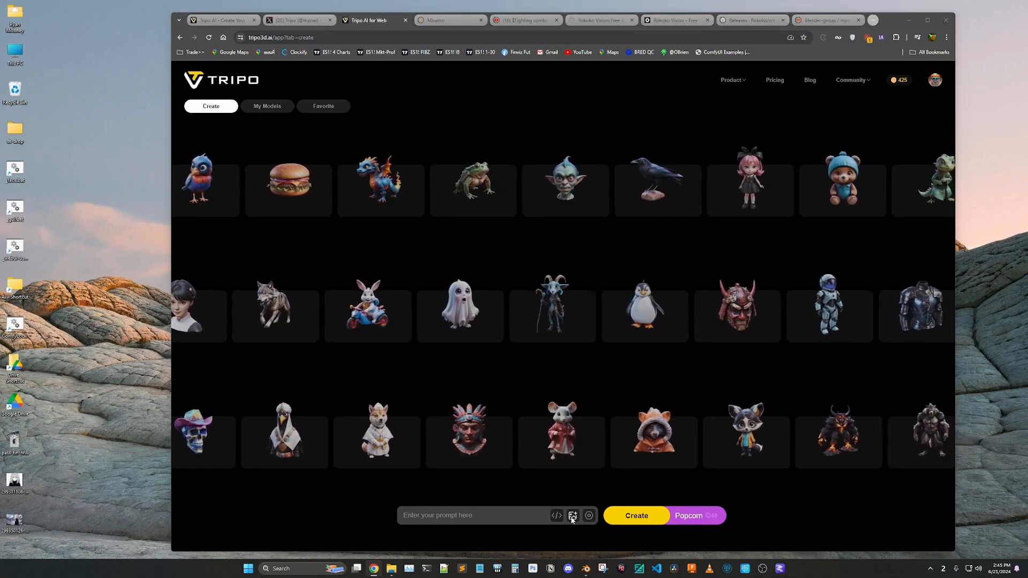
pyautogui.click(521, 85)
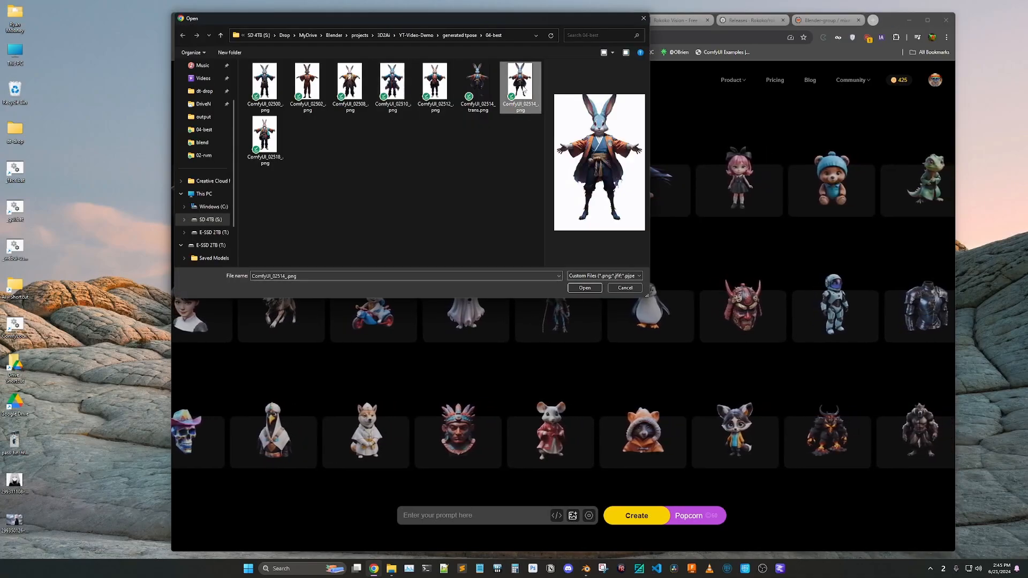
pyautogui.click(585, 288)
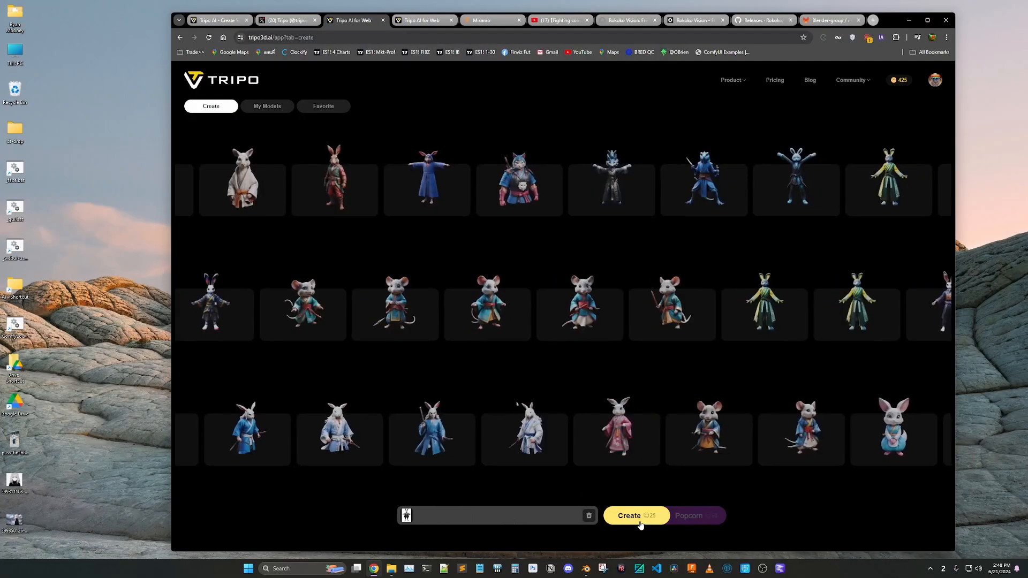
pyautogui.click(640, 522)
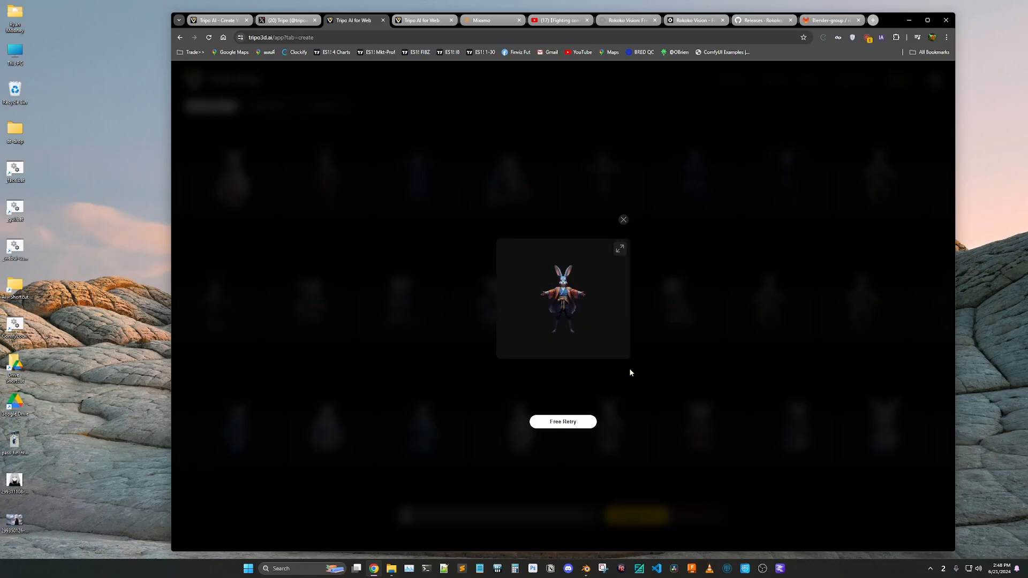
# Open the generated rabbit model in Tripo's full viewer and examine it up close from a turned angle
pyautogui.click(620, 250)
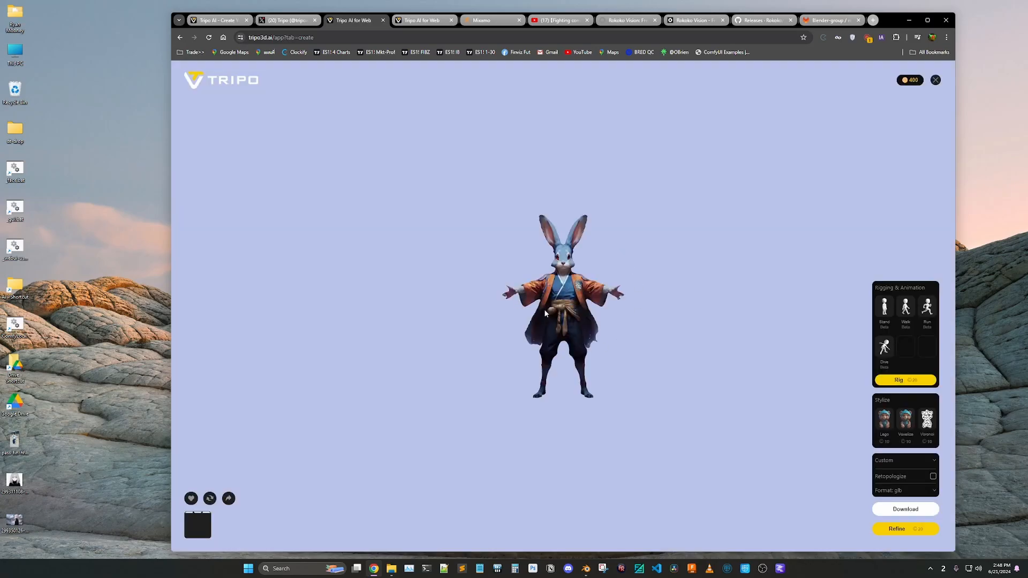
pyautogui.scroll(10, 545, 311)
pyautogui.moveTo(523, 348); pyautogui.dragTo(558, 343)
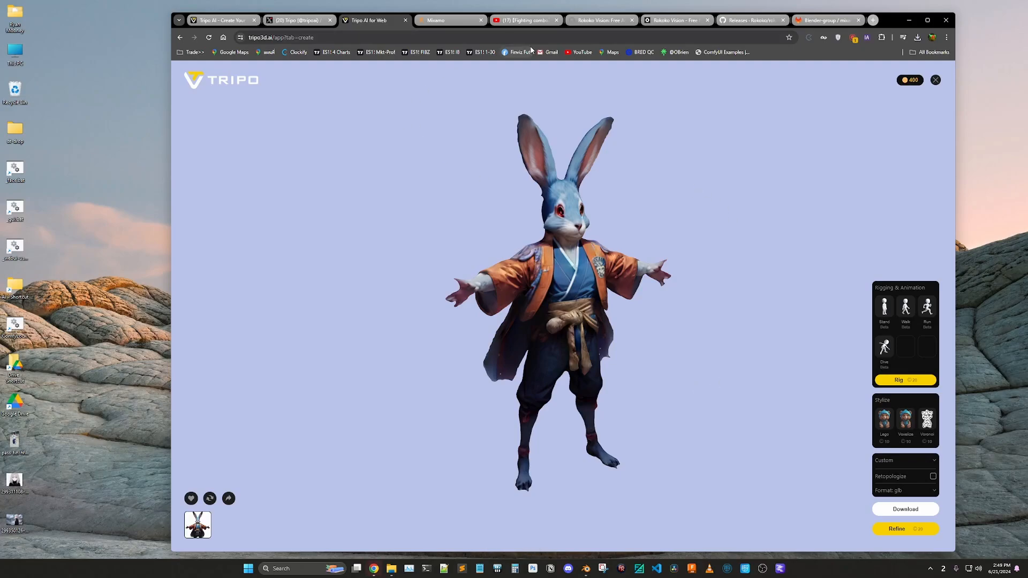
# Switch to the unsaved Blender scene, examine the rabbit model from front and back, and view it in the Texture Paint workspace
pyautogui.moveTo(588, 570)
pyautogui.click(535, 528)
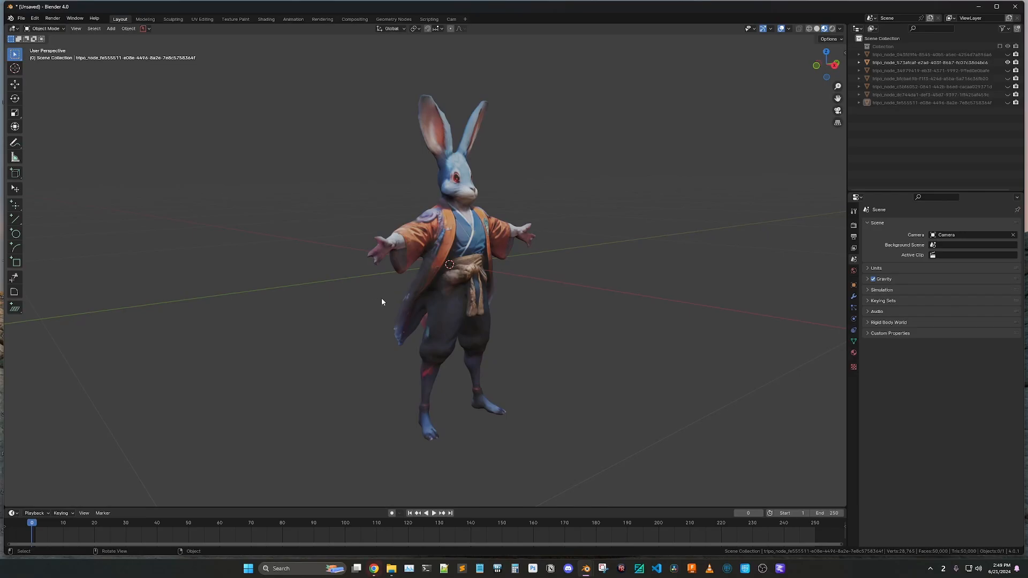
pyautogui.moveTo(381, 297); pyautogui.dragTo(503, 303, button='middle')
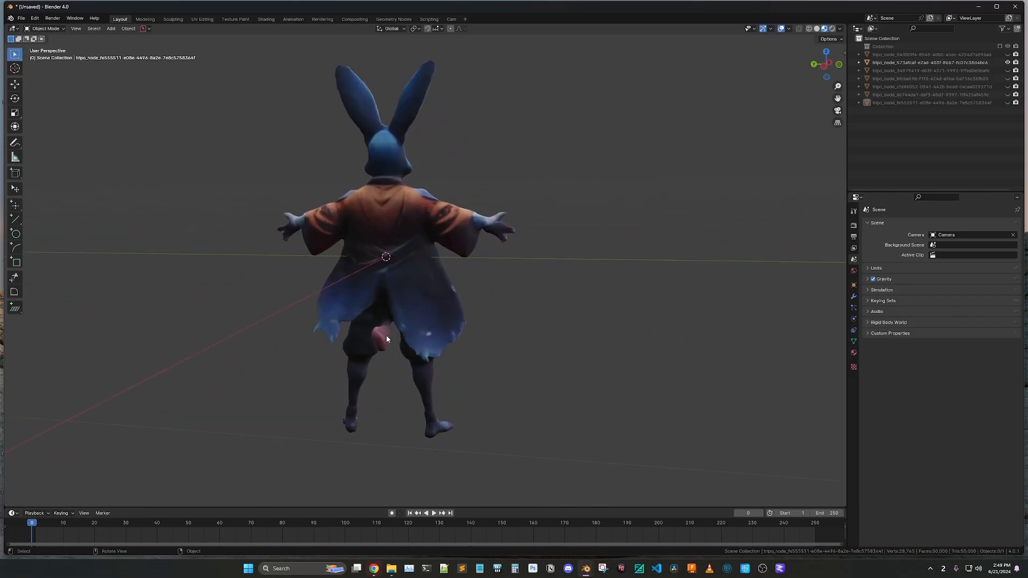
pyautogui.moveTo(452, 332); pyautogui.dragTo(303, 326, button='middle')
pyautogui.scroll(-2, 327, 310)
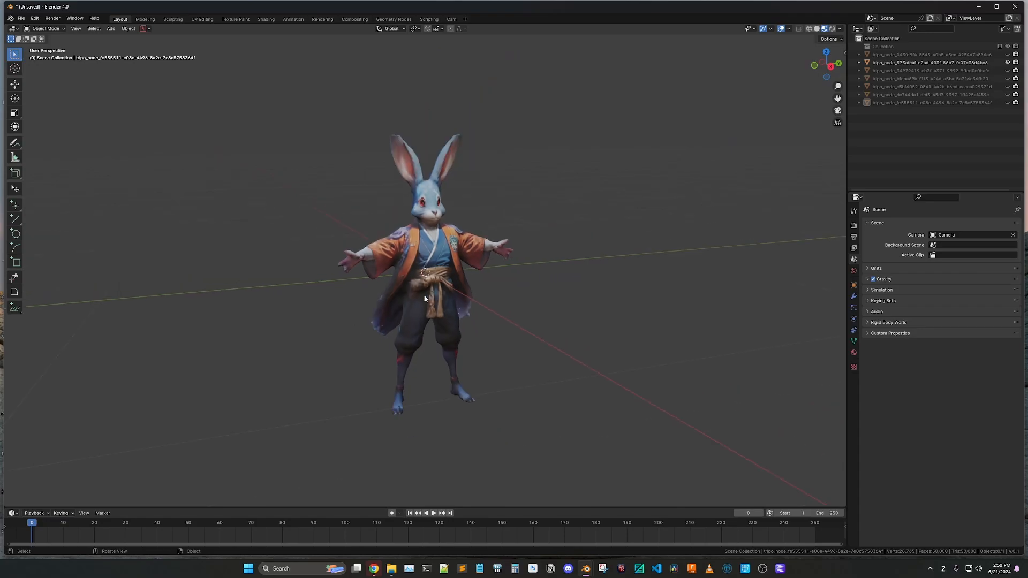
pyautogui.scroll(2, 425, 301)
pyautogui.scroll(-1, 425, 306)
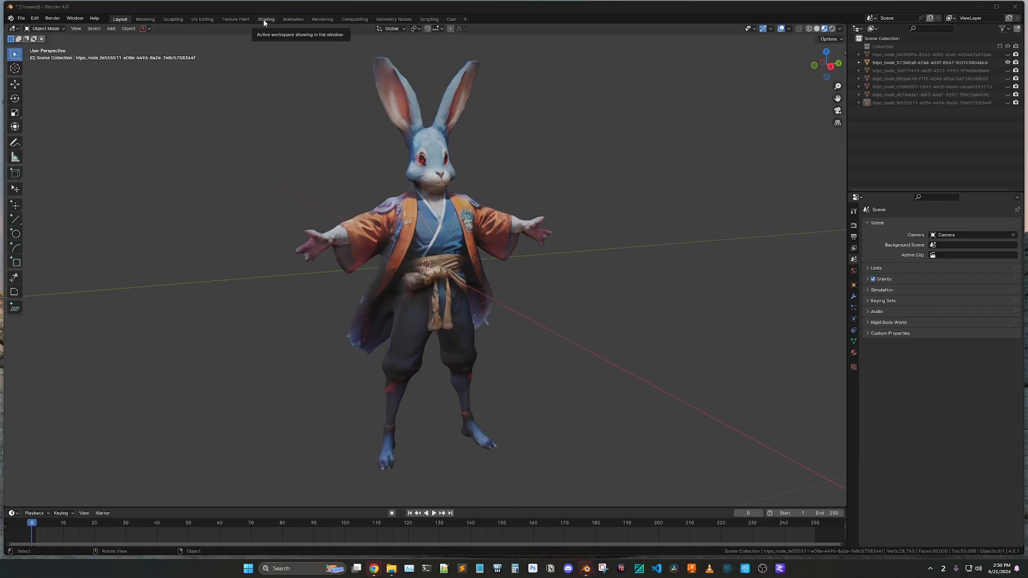
pyautogui.click(236, 19)
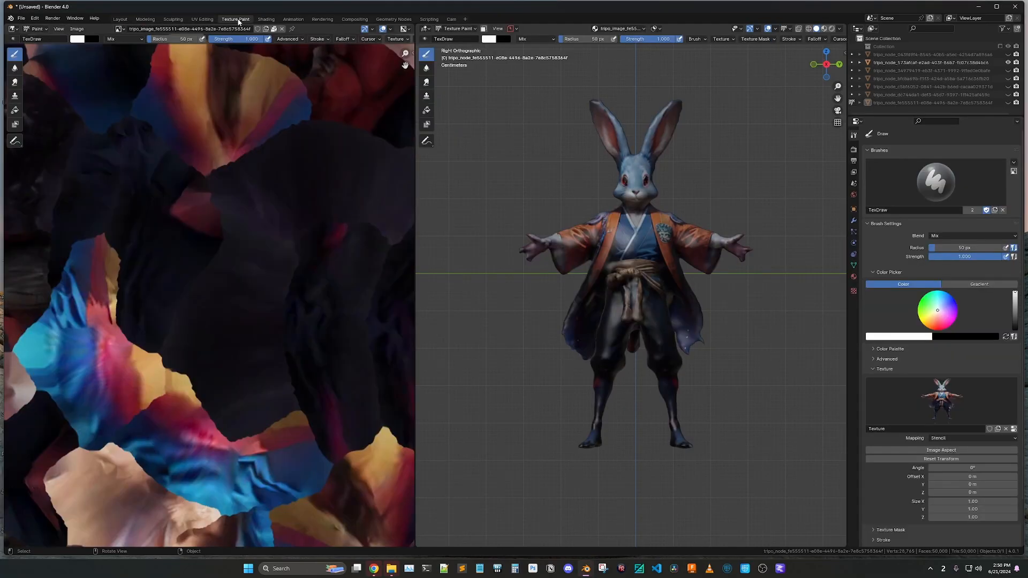
pyautogui.moveTo(512, 405)
pyautogui.mouseDown(button='right')
pyautogui.moveTo(630, 302)
pyautogui.moveTo(605, 324)
pyautogui.moveTo(560, 323)
pyautogui.moveTo(501, 379)
pyautogui.moveTo(513, 401)
pyautogui.mouseUp(button='right')
# Switch to Mixamo in the browser and upload jade-rabbit-002-char-out.fbx from the blend folder as a new character
pyautogui.moveTo(375, 571)
pyautogui.click(378, 534)
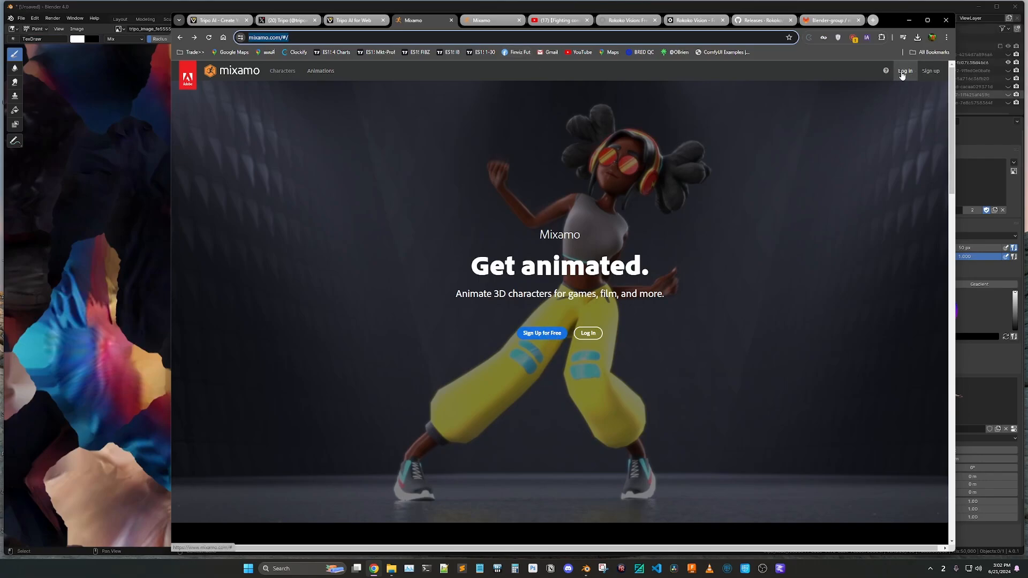
pyautogui.click(490, 20)
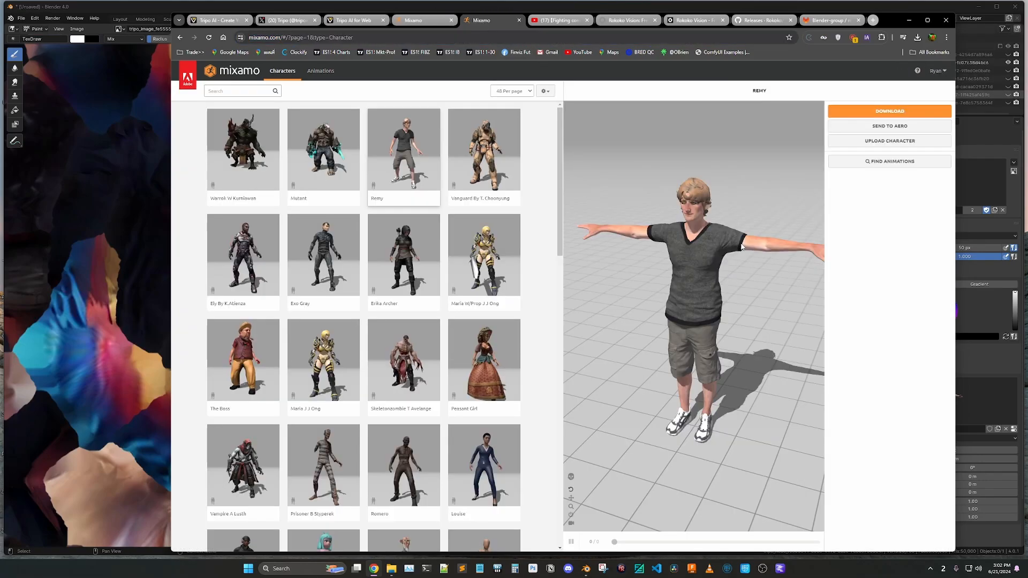
pyautogui.click(890, 141)
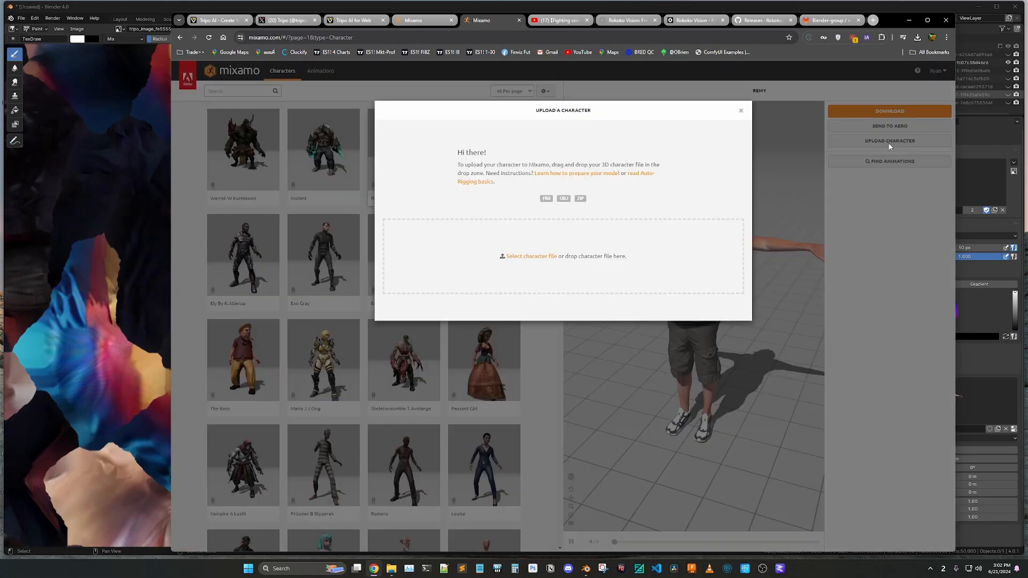
pyautogui.click(533, 257)
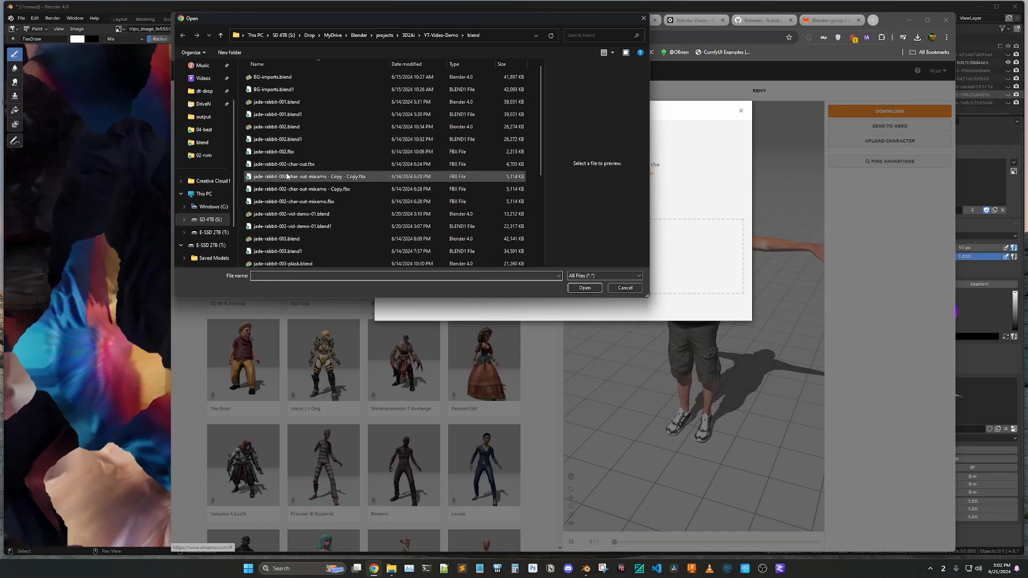
pyautogui.click(288, 166)
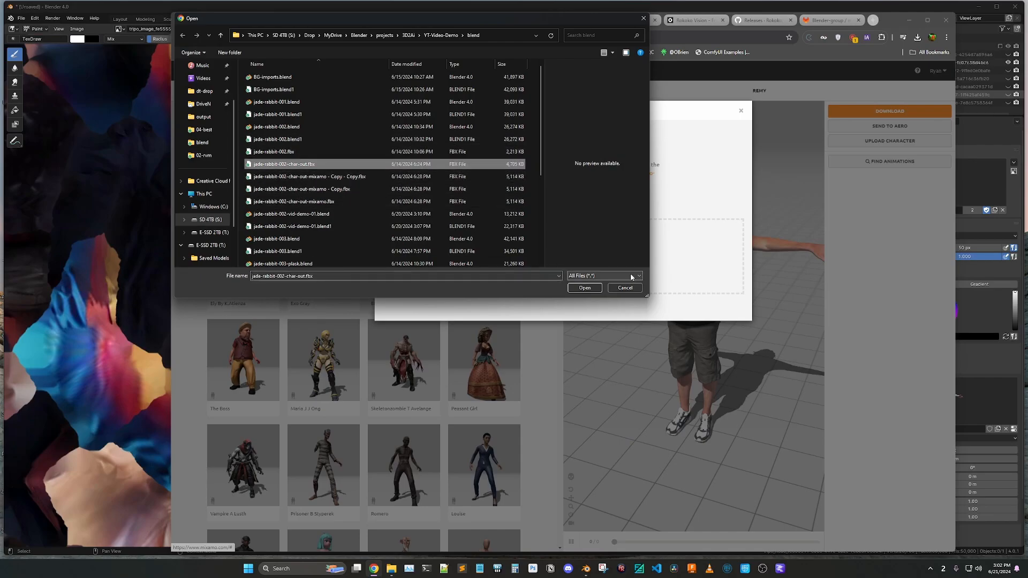
pyautogui.click(585, 288)
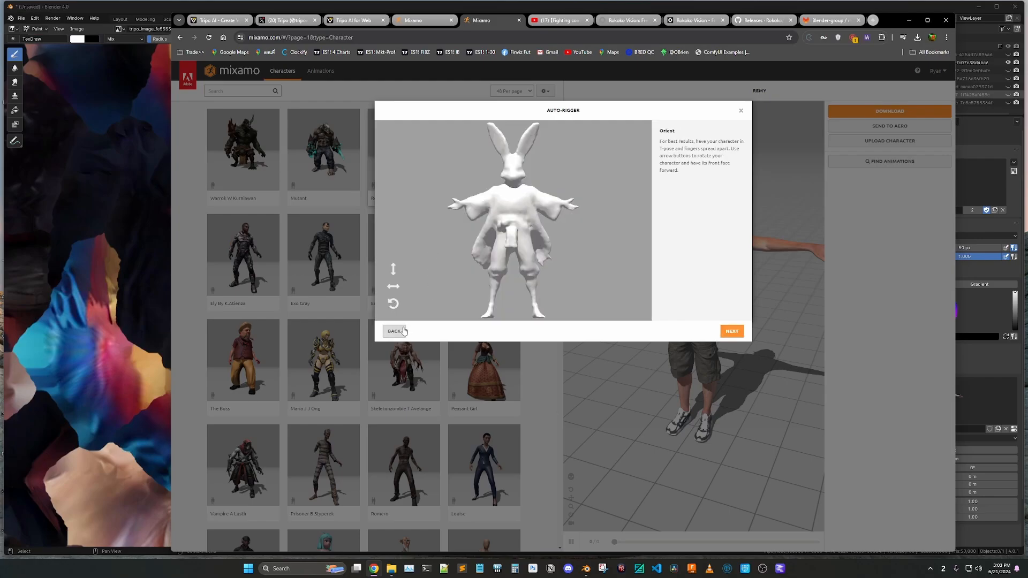
# Auto-rig the rabbit with symmetric chin, wrist, elbow, knee and groin markers and the Standard Skeleton (65), and accept it as the new character
pyautogui.click(730, 332)
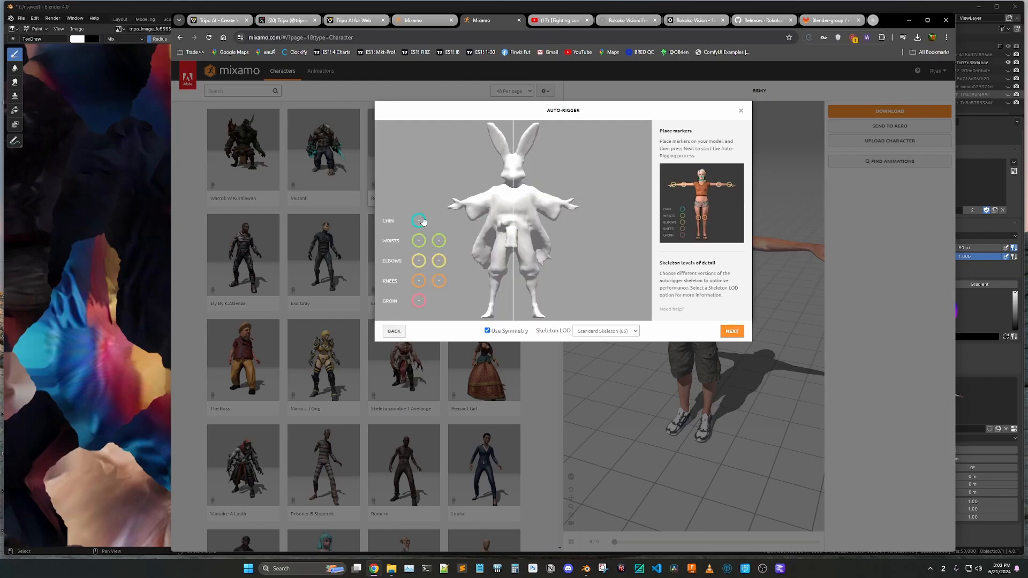
pyautogui.moveTo(418, 220); pyautogui.dragTo(513, 178)
pyautogui.moveTo(419, 242)
pyautogui.mouseDown()
pyautogui.moveTo(495, 208)
pyautogui.moveTo(464, 203)
pyautogui.mouseUp()
pyautogui.moveTo(413, 263)
pyautogui.mouseDown()
pyautogui.moveTo(466, 241)
pyautogui.moveTo(479, 200)
pyautogui.mouseUp()
pyautogui.moveTo(438, 286); pyautogui.dragTo(497, 269)
pyautogui.moveTo(427, 306)
pyautogui.mouseDown()
pyautogui.moveTo(541, 249)
pyautogui.moveTo(514, 250)
pyautogui.mouseUp()
pyautogui.click(731, 332)
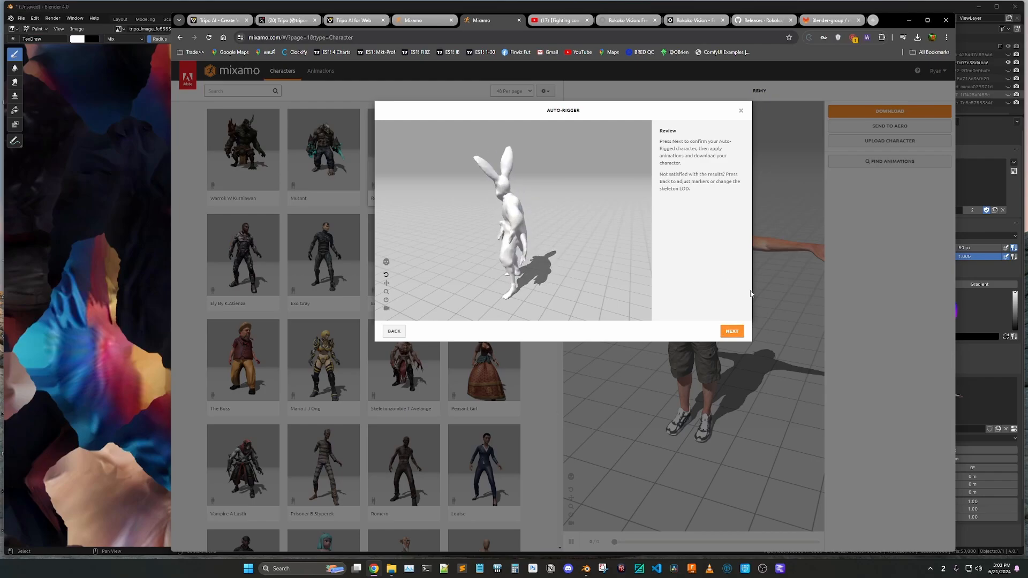
pyautogui.click(729, 332)
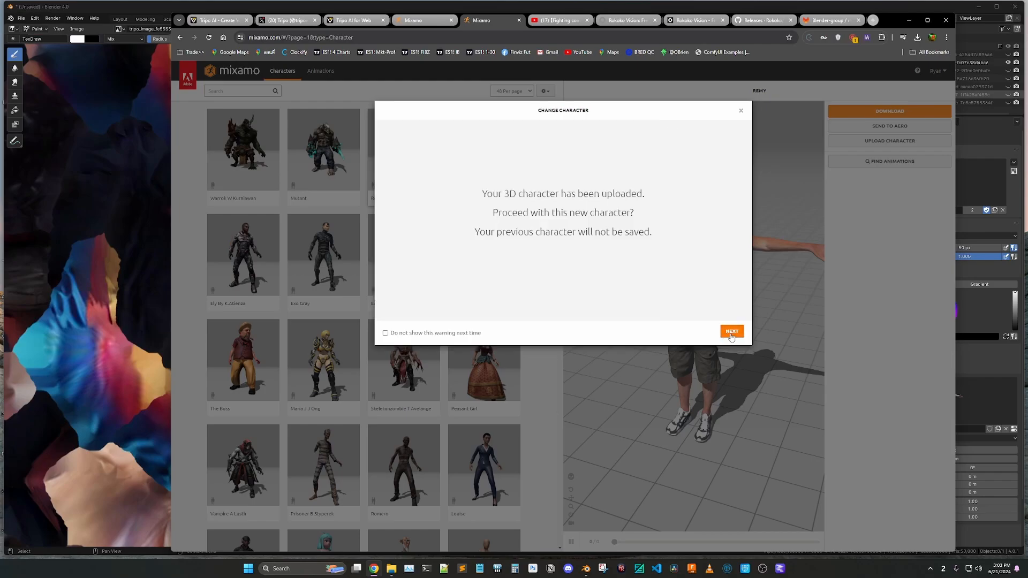
pyautogui.click(729, 333)
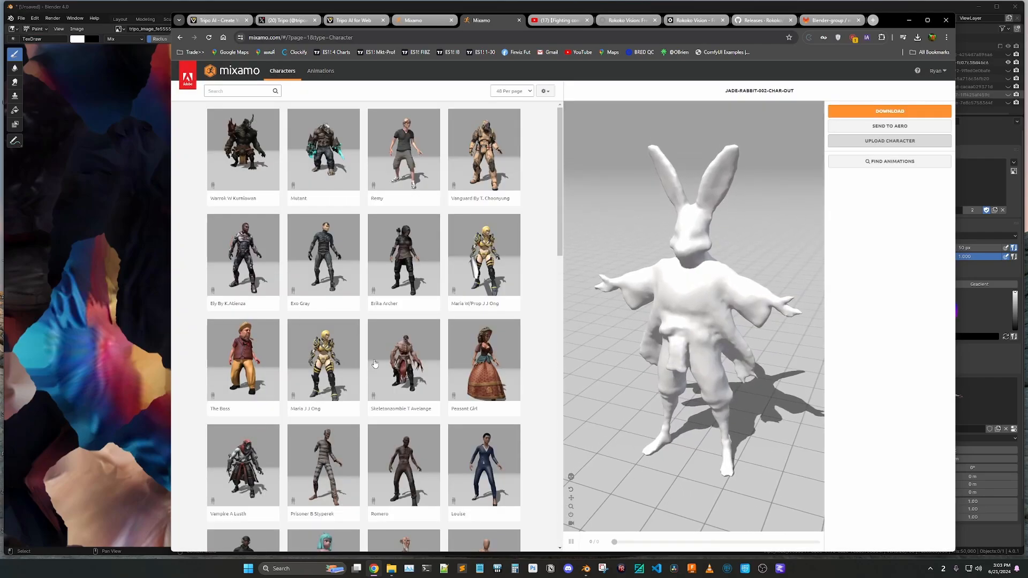
# Download the rigged rabbit from Mixamo in FBX Binary(.fbx) format with the T-Pose option
pyautogui.click(889, 112)
pyautogui.click(596, 143)
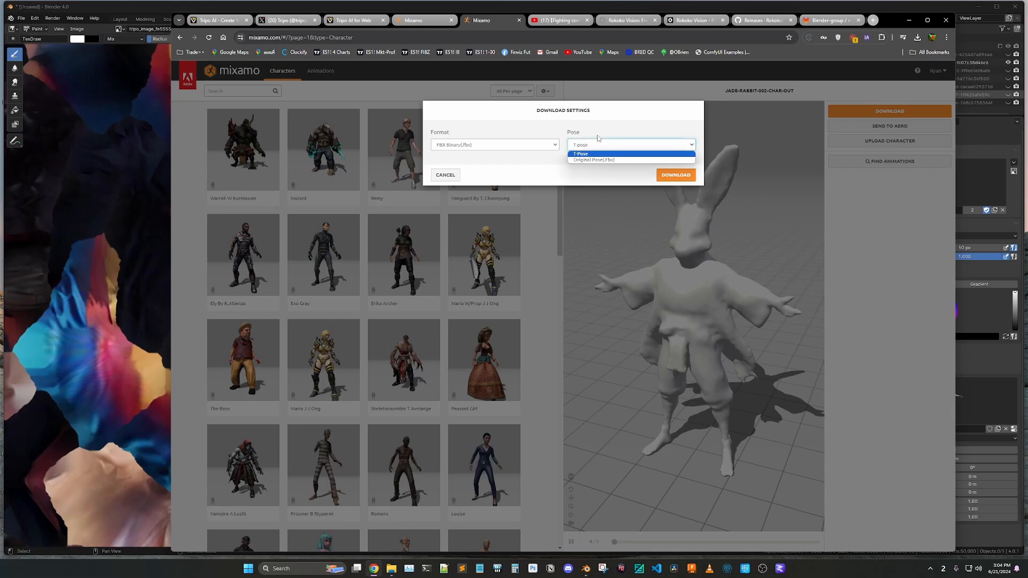
pyautogui.click(597, 132)
pyautogui.click(674, 176)
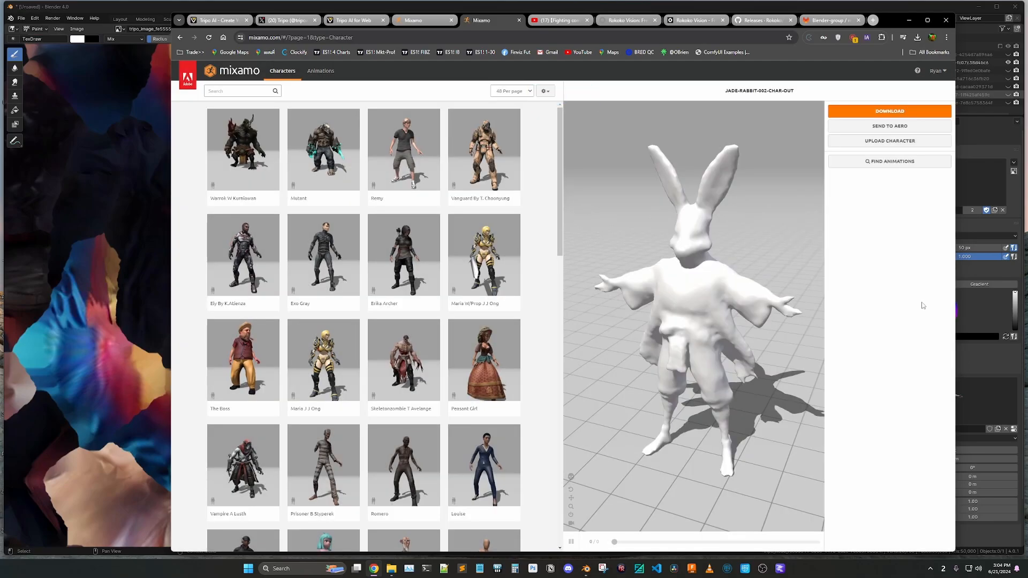
# Switch to the jade-rabbit-002-vid-demo-01 Blender window and try rotating the rabbit armature's head bone in Pose Mode
pyautogui.moveTo(586, 568)
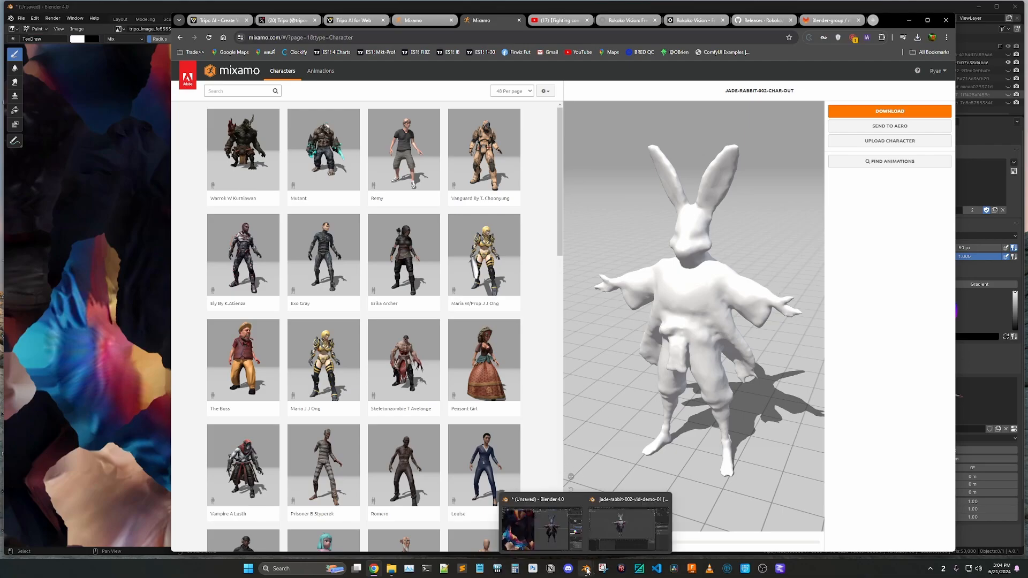
pyautogui.click(608, 533)
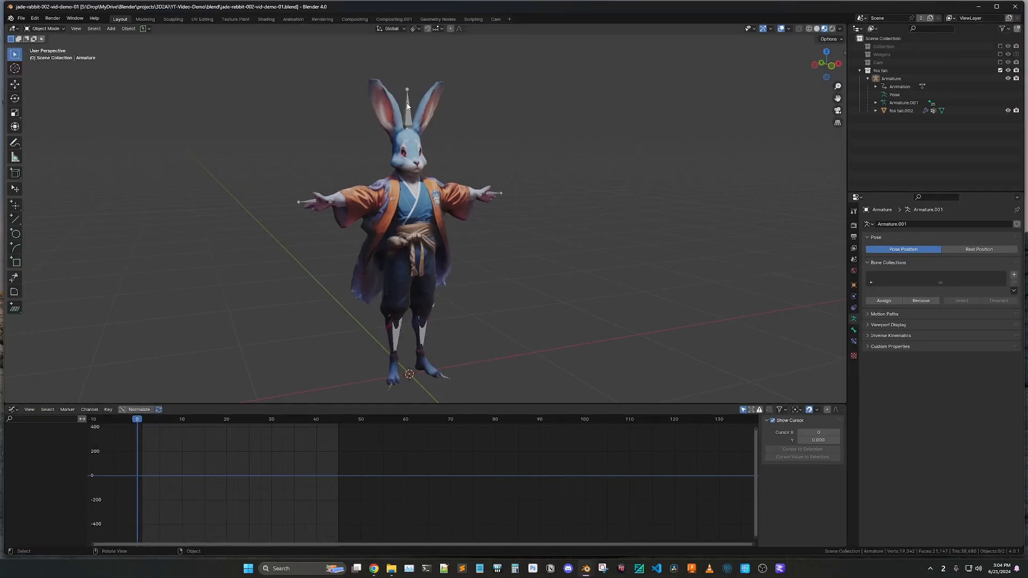
pyautogui.click(408, 106)
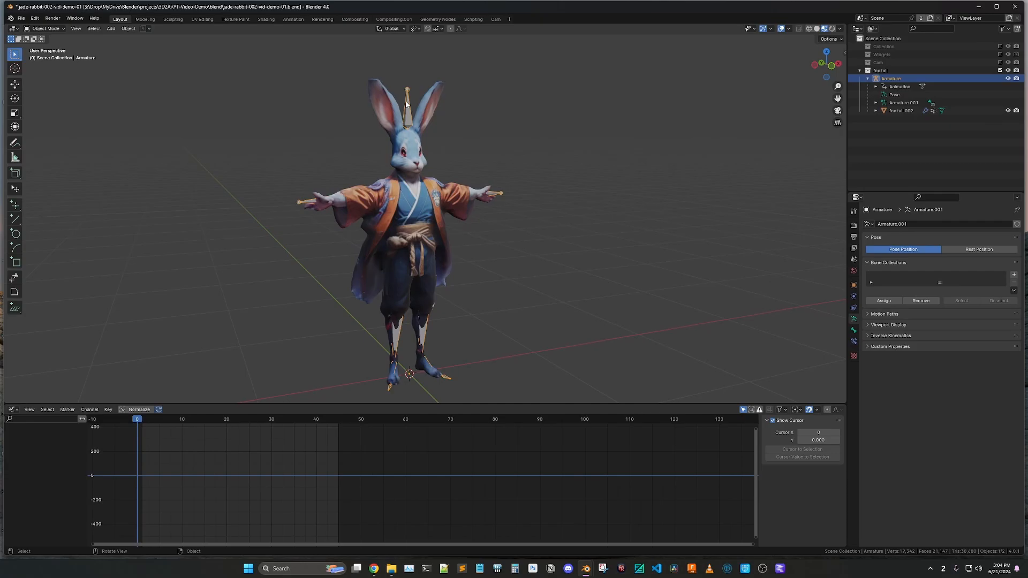
pyautogui.hotkey('ctrl', 'Tab')
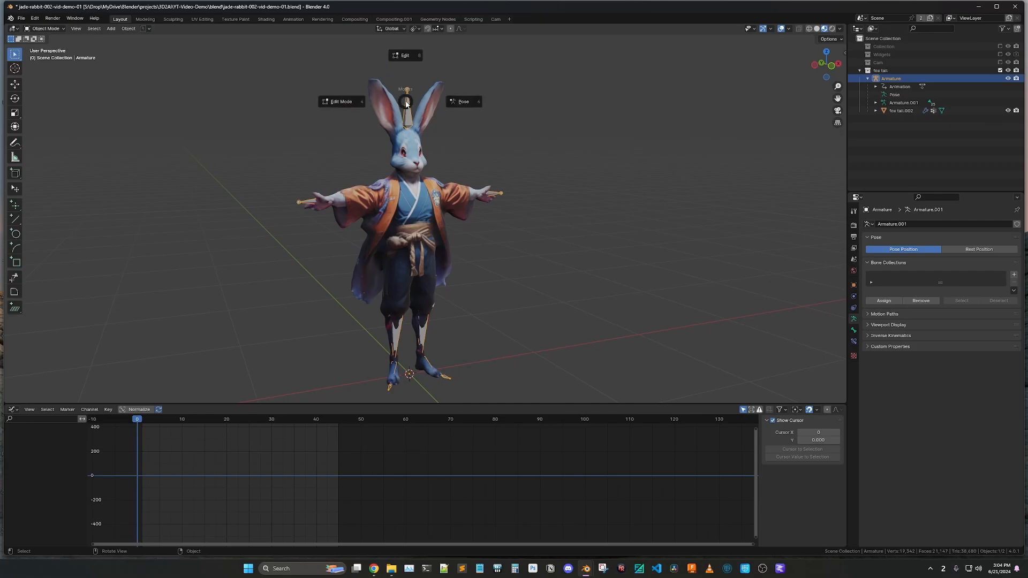
pyautogui.click(464, 104)
pyautogui.click(408, 155)
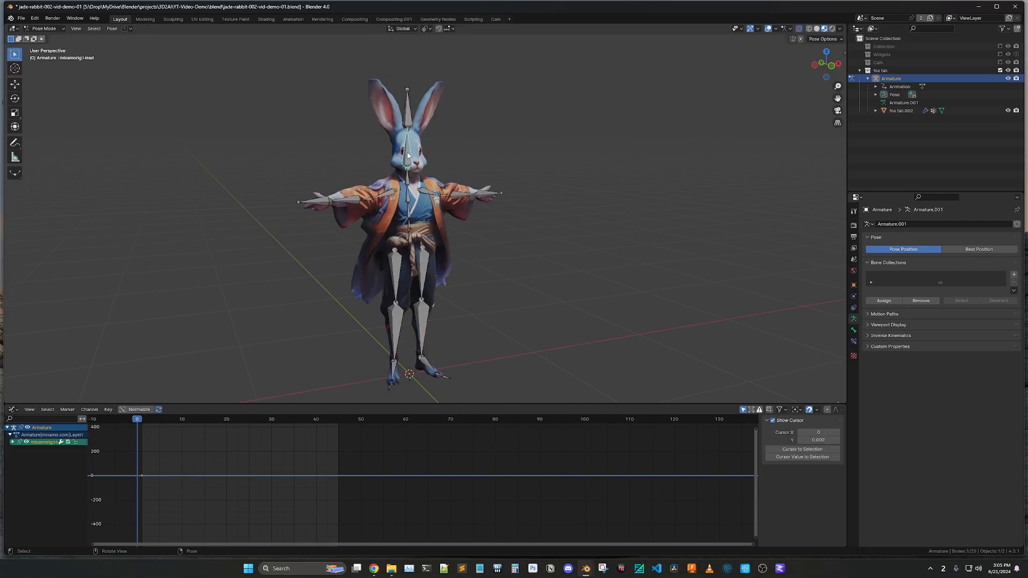
pyautogui.press('r')
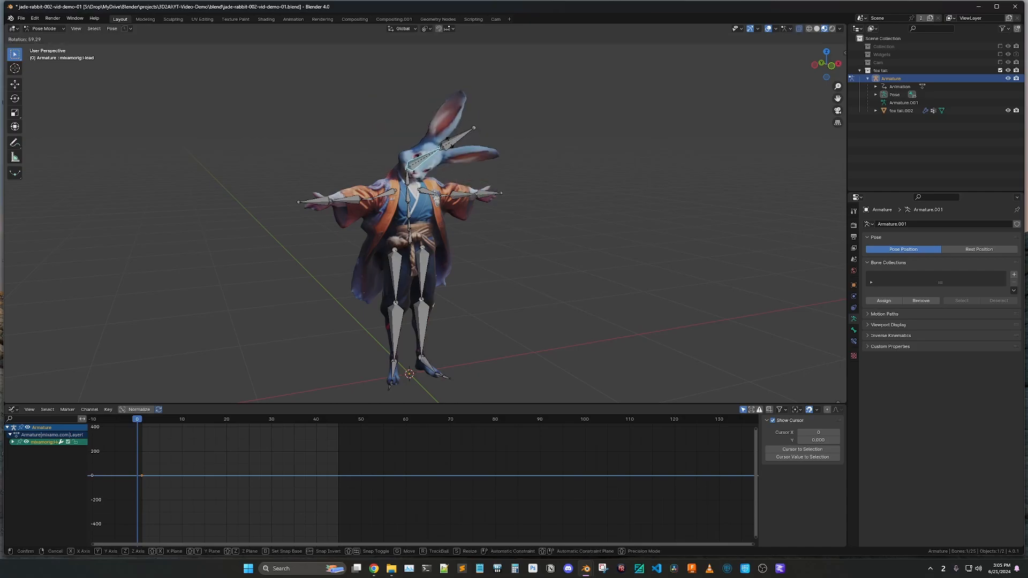
pyautogui.press('Escape')
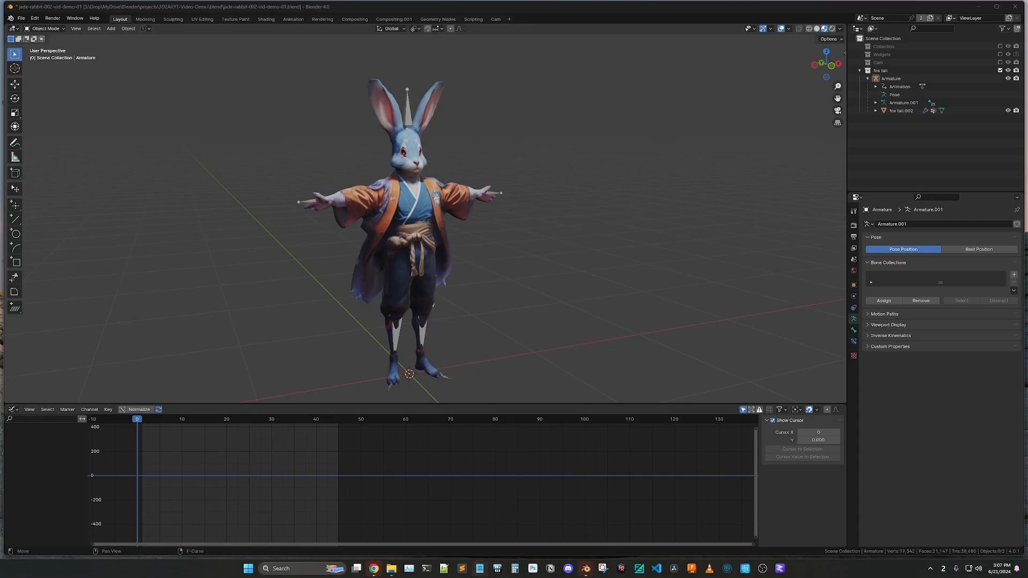
# Switch to the browser and look over the Rokoko Vision motion capture product page with its dual-camera demo
pyautogui.click(373, 570)
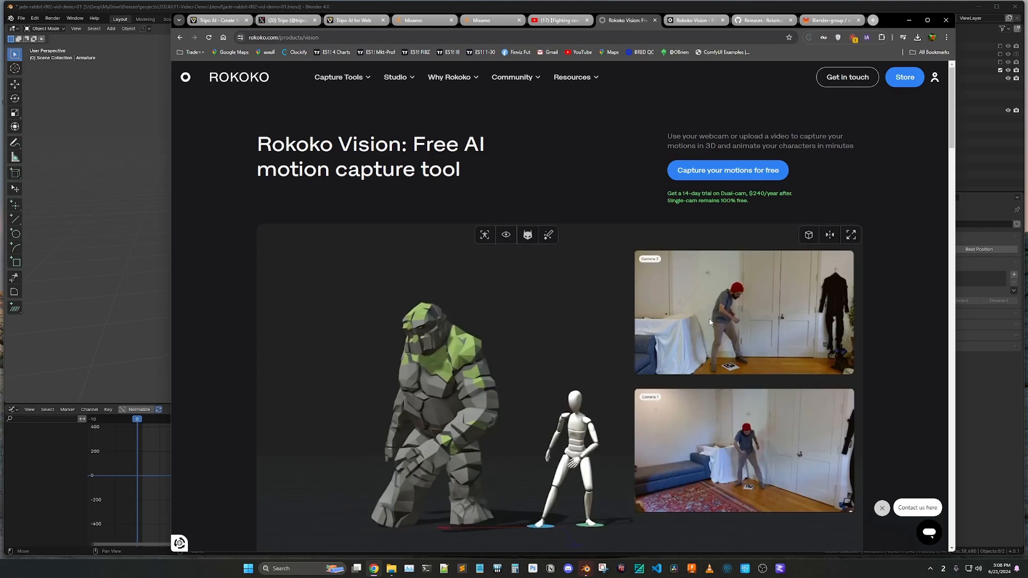
pyautogui.scroll(-2, 742, 317)
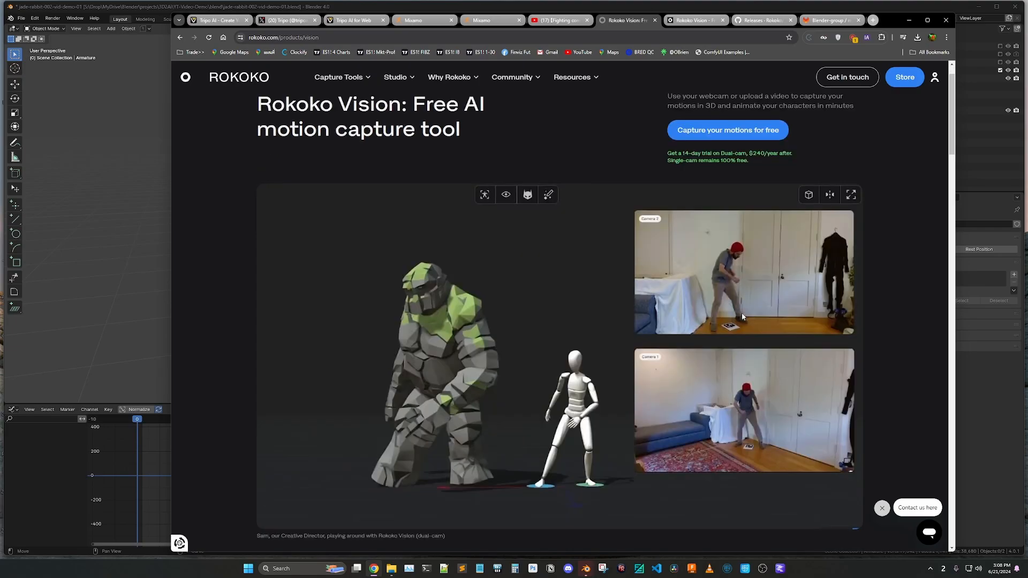
pyautogui.scroll(-3, 738, 320)
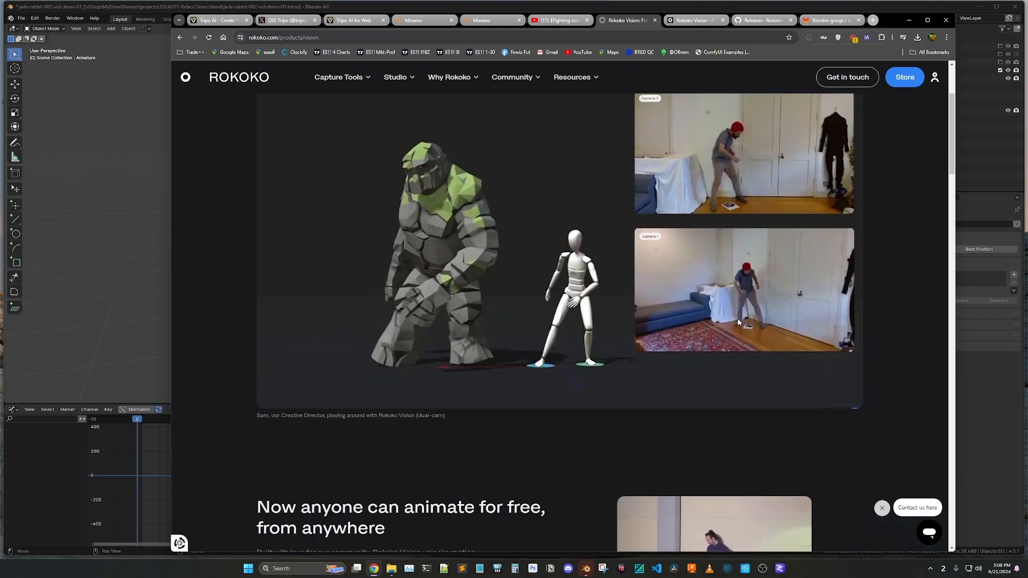
pyautogui.scroll(2, 738, 320)
pyautogui.scroll(2, 738, 322)
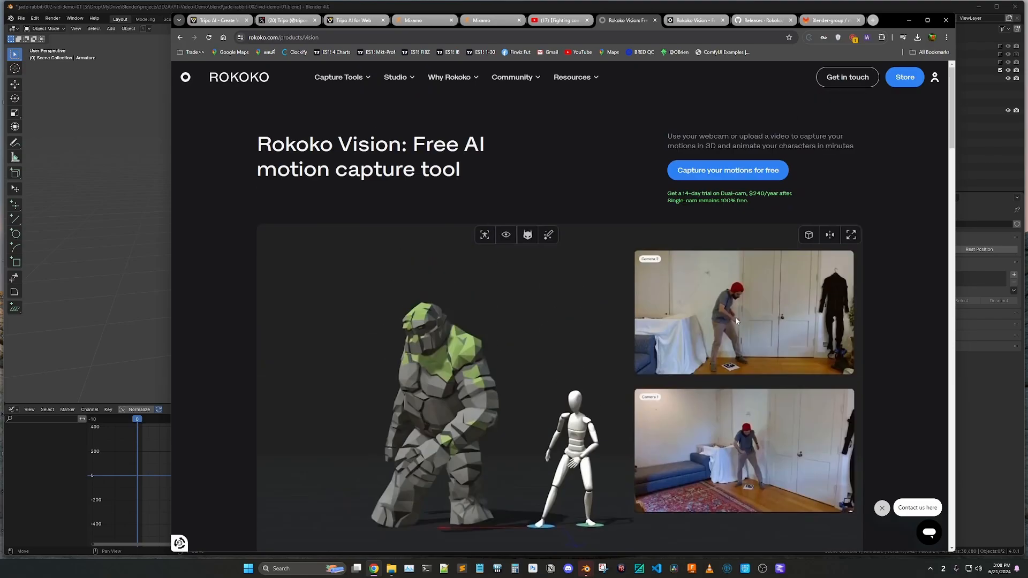
# Play the opening of the Backspin-Kick fighting combo video on YouTube and pause it
pyautogui.click(559, 20)
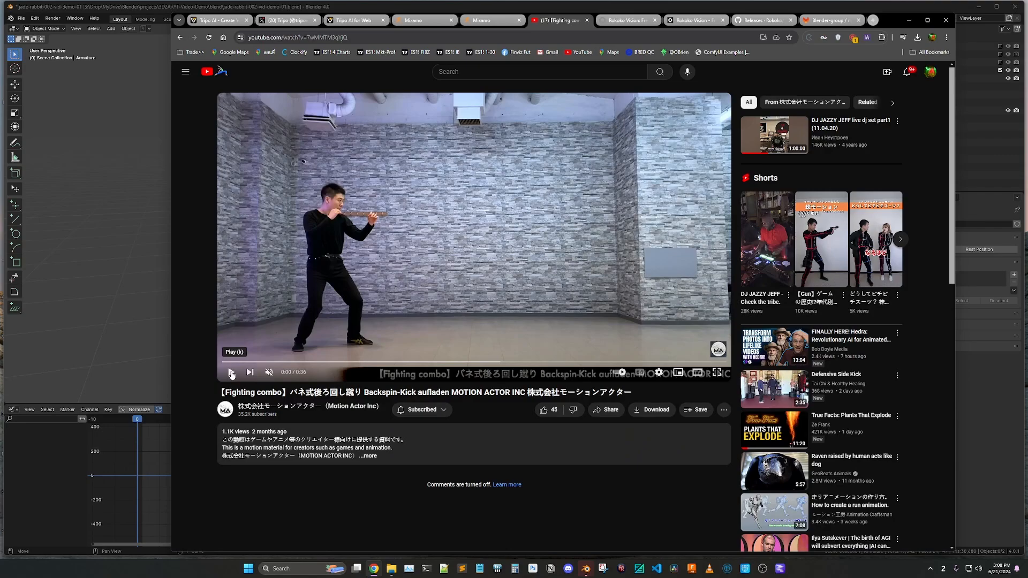
pyautogui.click(232, 373)
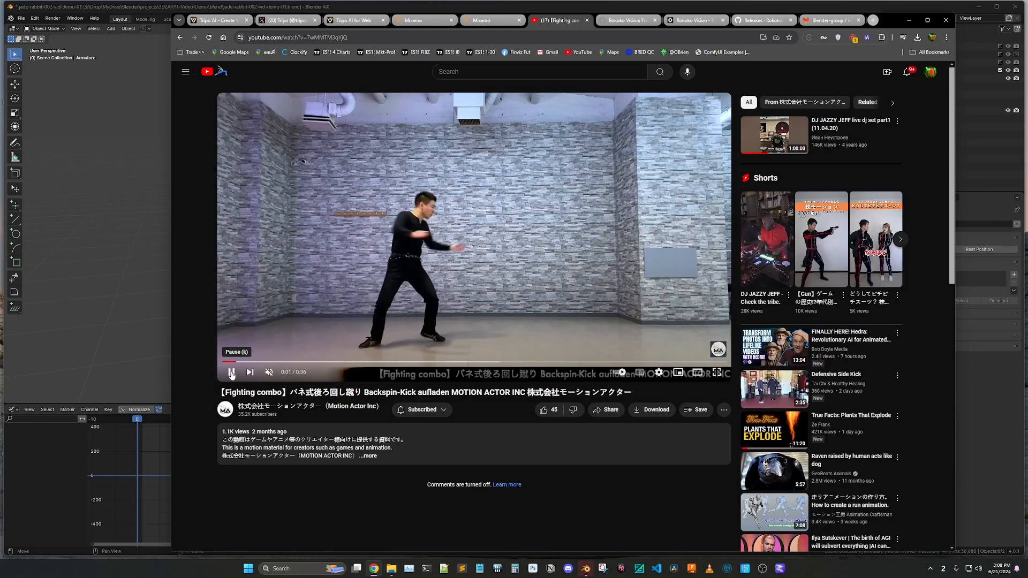
pyautogui.click(232, 373)
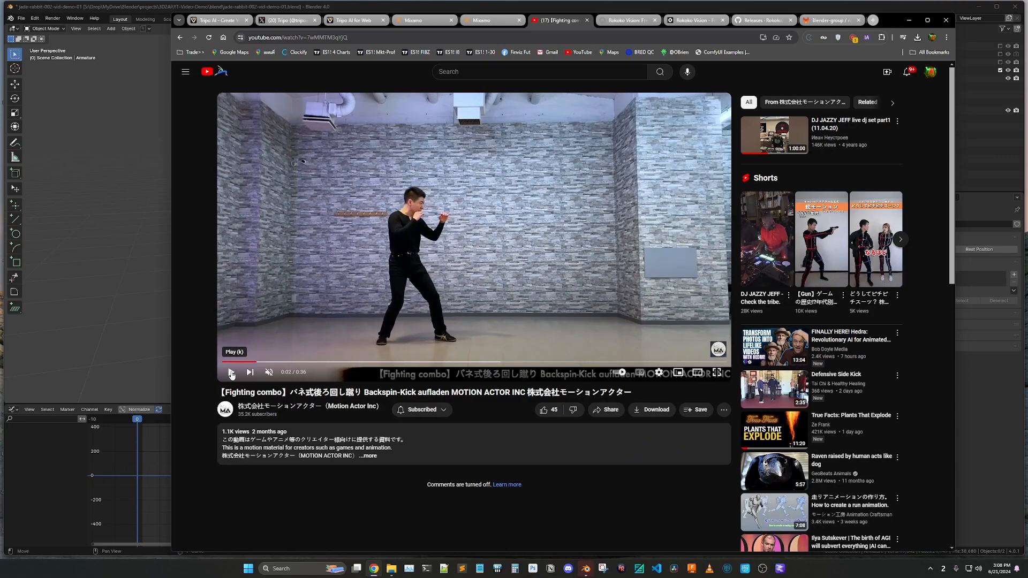
# Switch to Rokoko Vision, look over the animation clips and the Single Camera - Upload capture option, and browse for a video without choosing one
pyautogui.click(589, 25)
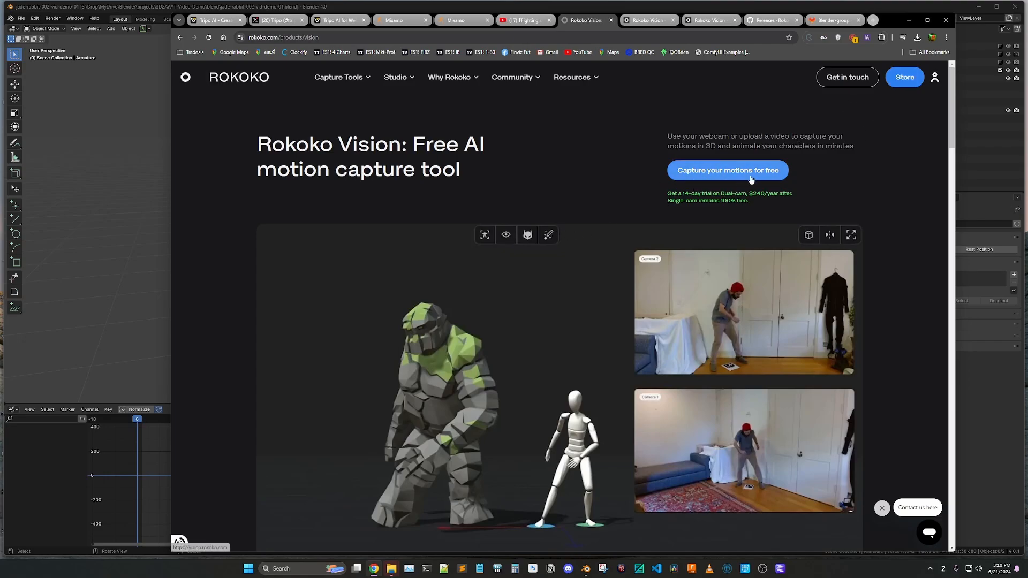
pyautogui.click(649, 21)
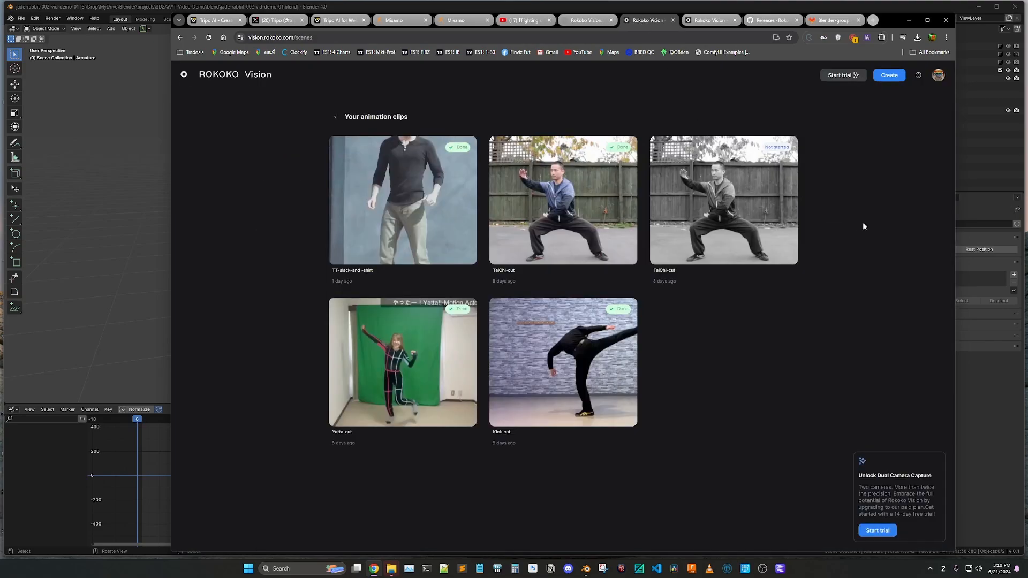
pyautogui.click(889, 75)
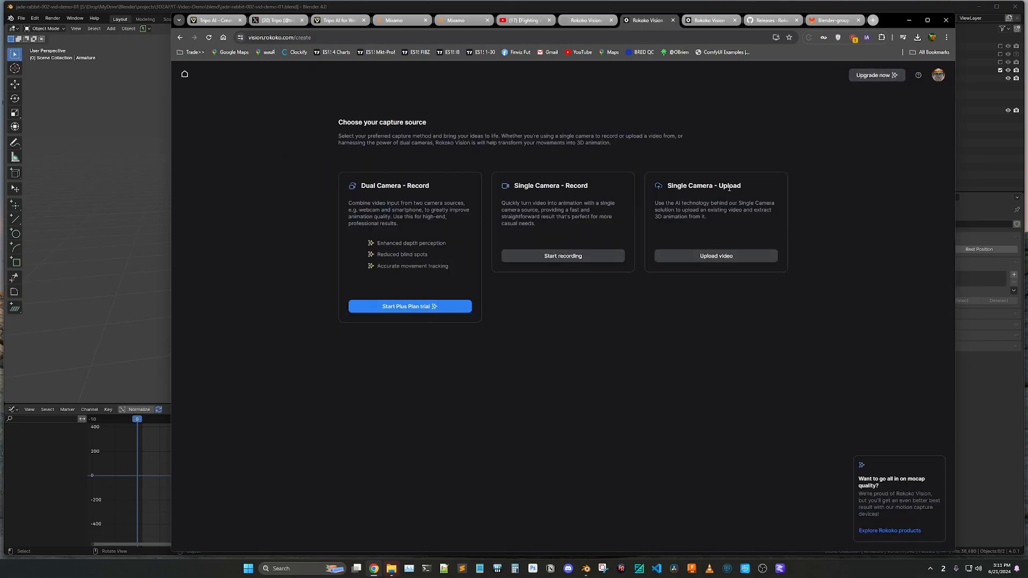
pyautogui.click(709, 257)
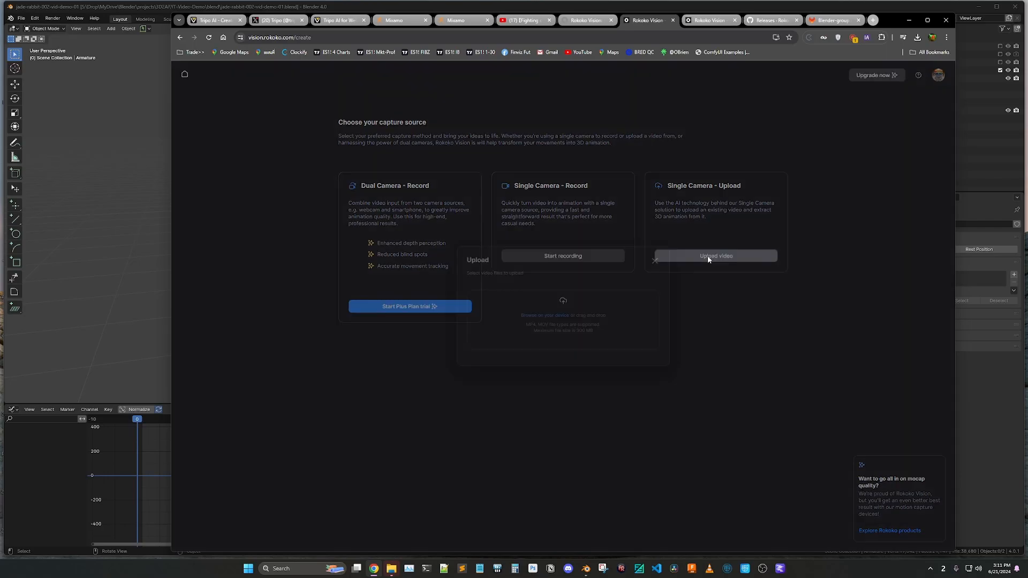
pyautogui.click(537, 316)
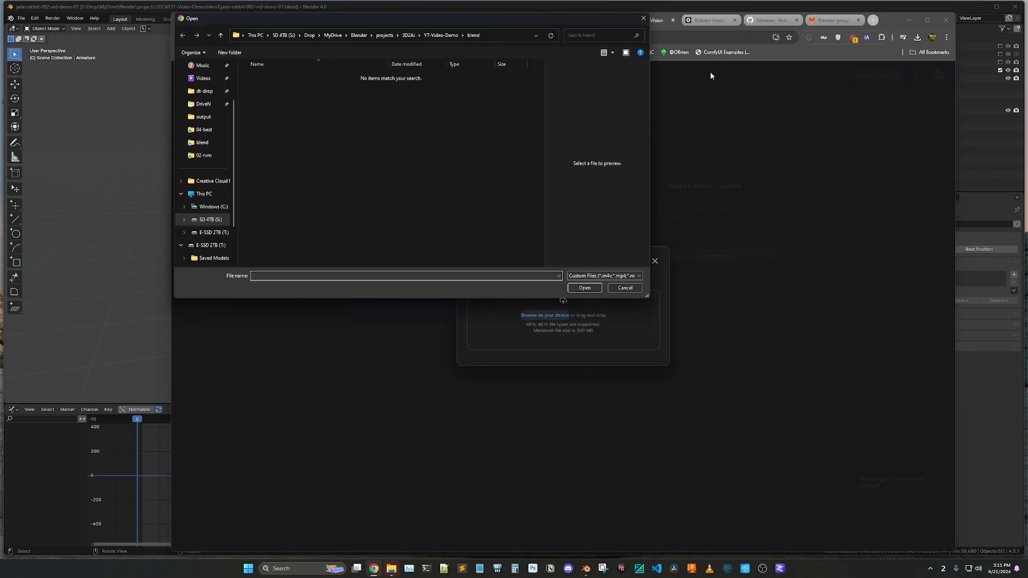
pyautogui.press('Escape')
# Preview the Kick-cut motion capture clip alongside its source video in Rokoko Vision
pyautogui.click(705, 20)
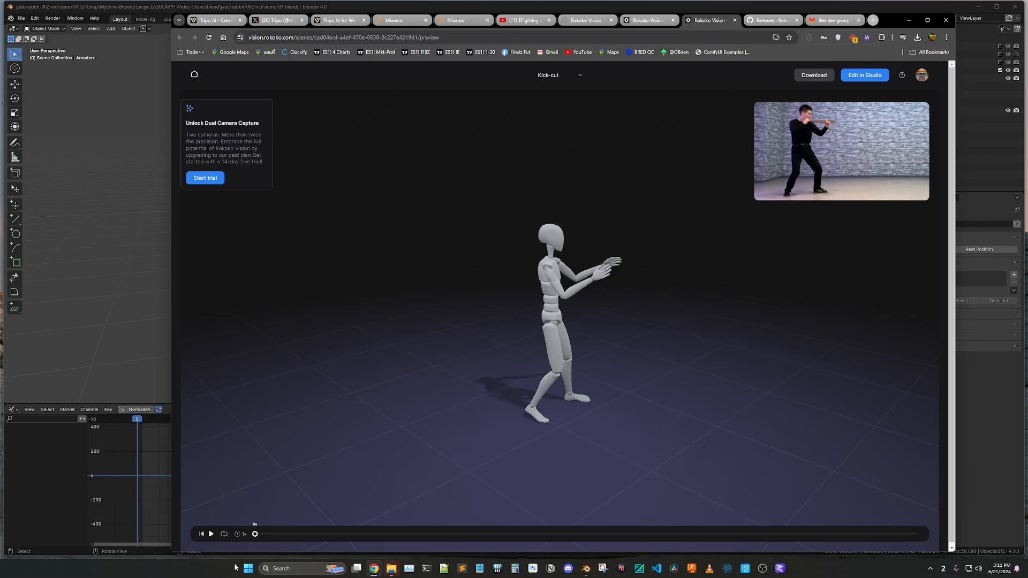
pyautogui.click(211, 534)
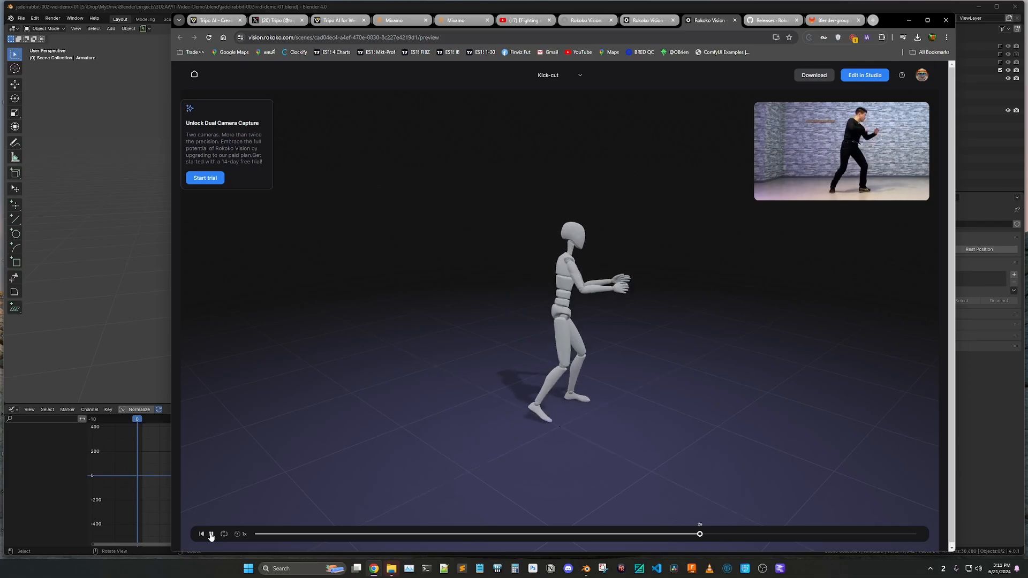
pyautogui.click(211, 534)
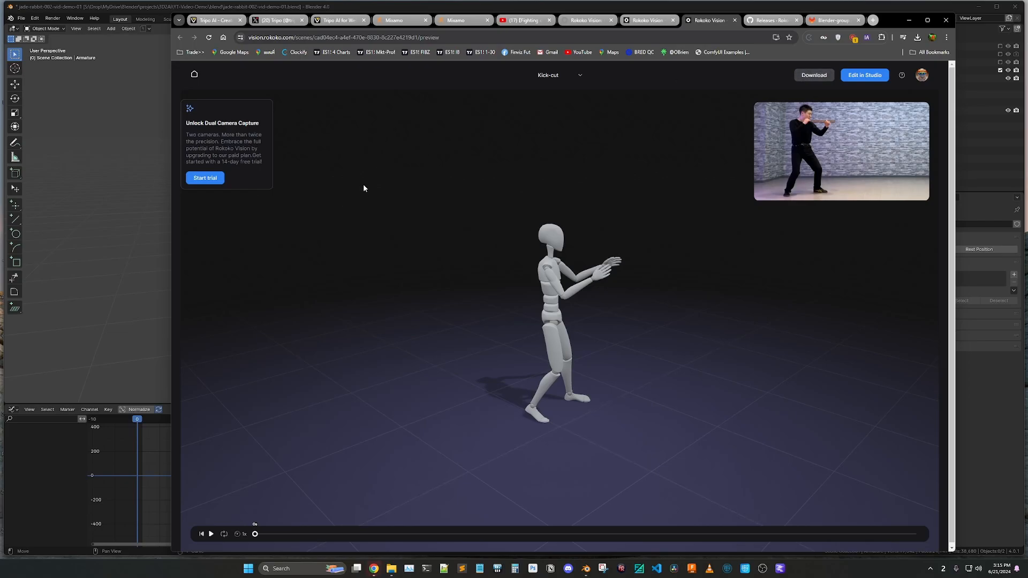
# Switch to the jade-rabbit-002-vid-demo-01 Blender window and import the kick_cut-web.fbx motion capture file
pyautogui.moveTo(586, 568)
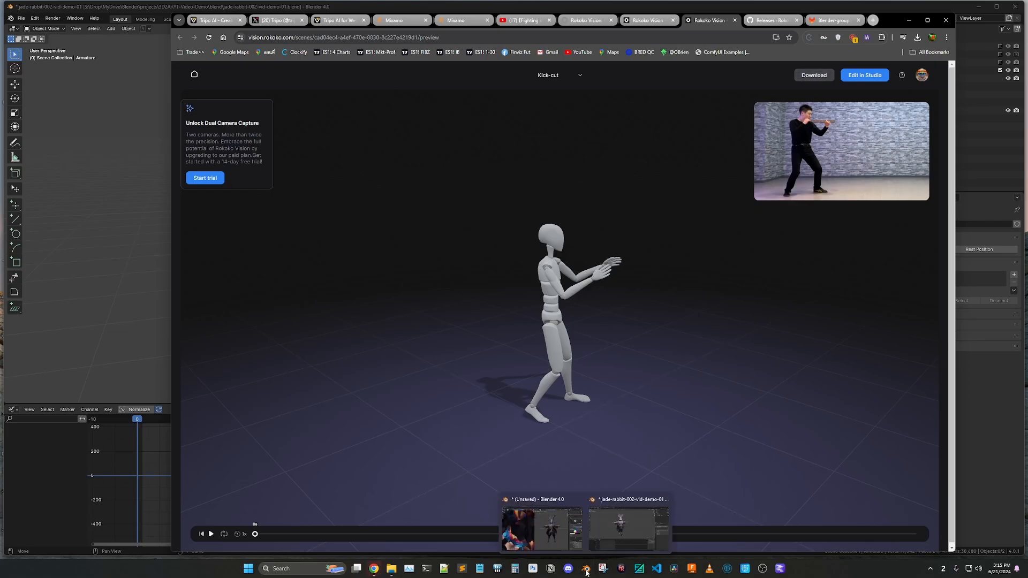
pyautogui.click(610, 537)
pyautogui.click(407, 96)
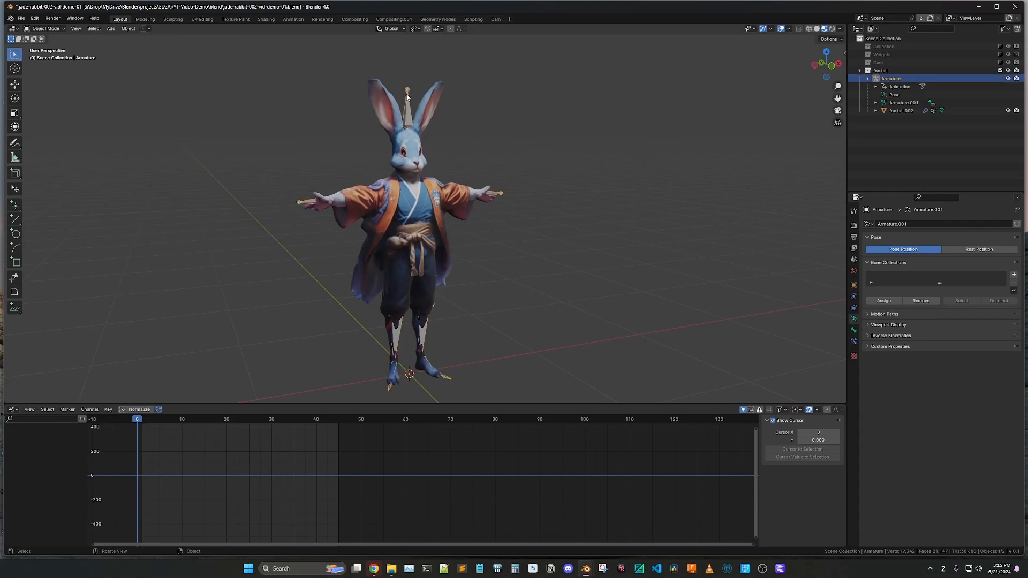
pyautogui.click(520, 147)
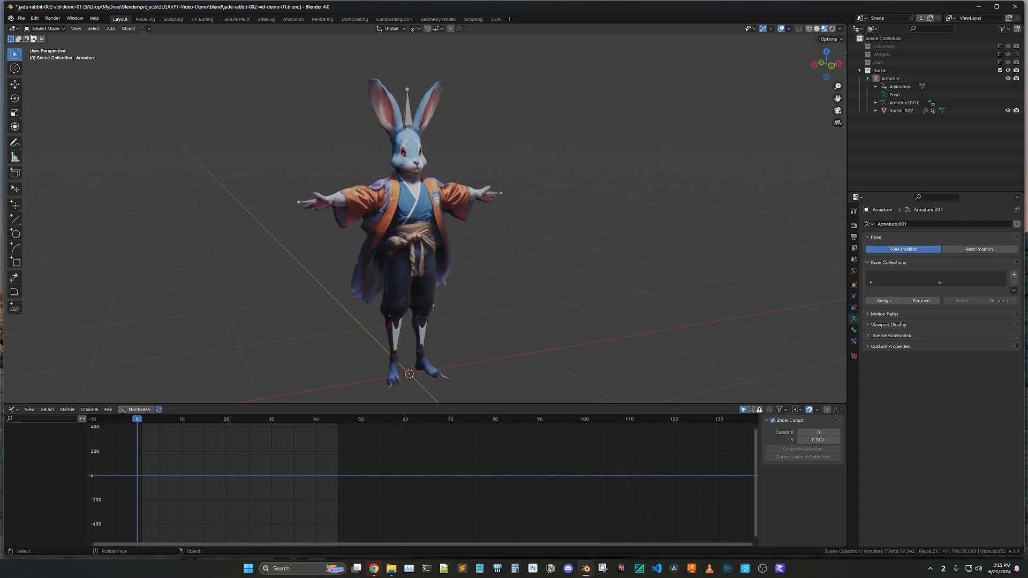
pyautogui.click(21, 18)
pyautogui.moveTo(46, 130)
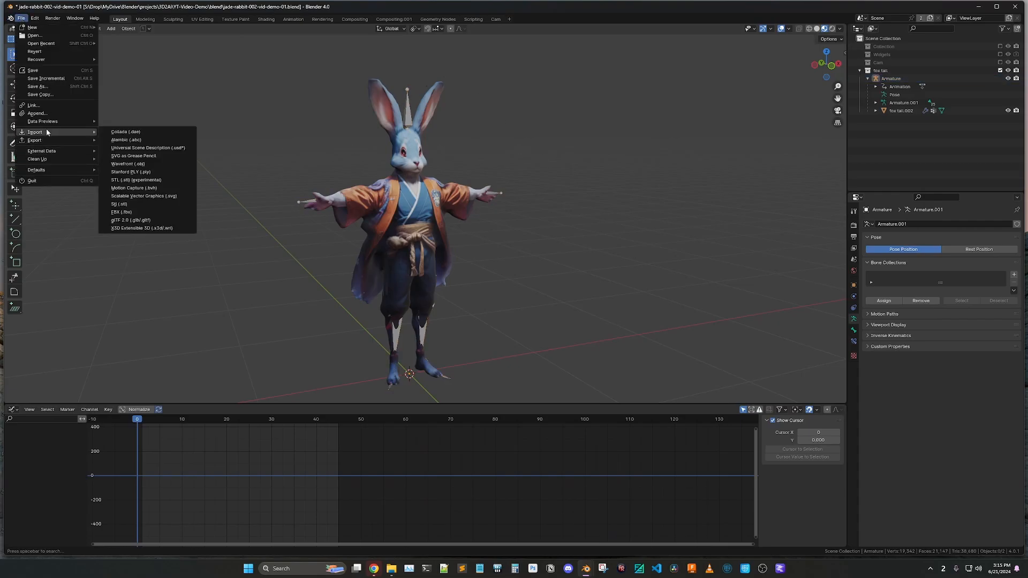
pyautogui.click(131, 211)
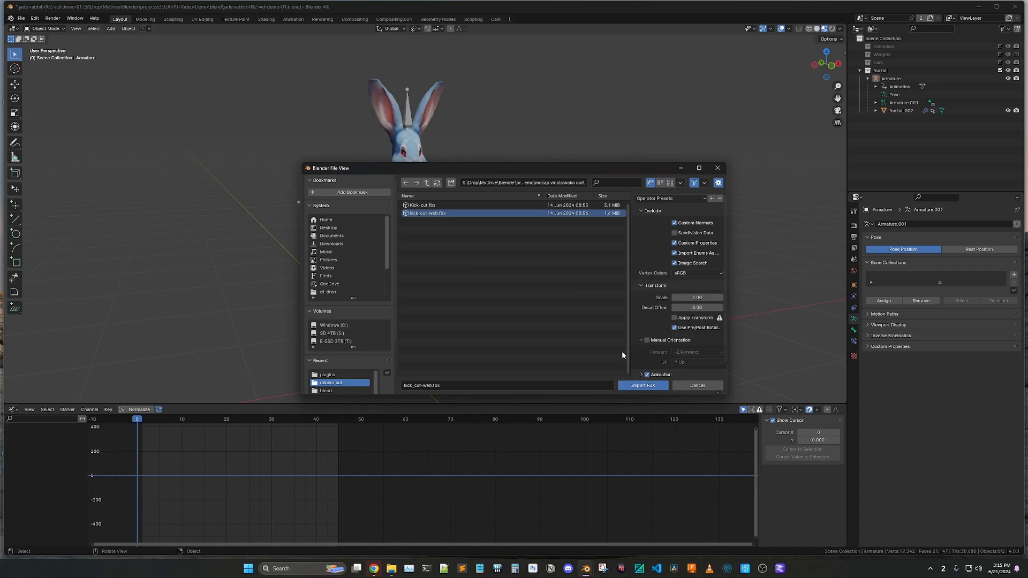
pyautogui.click(642, 385)
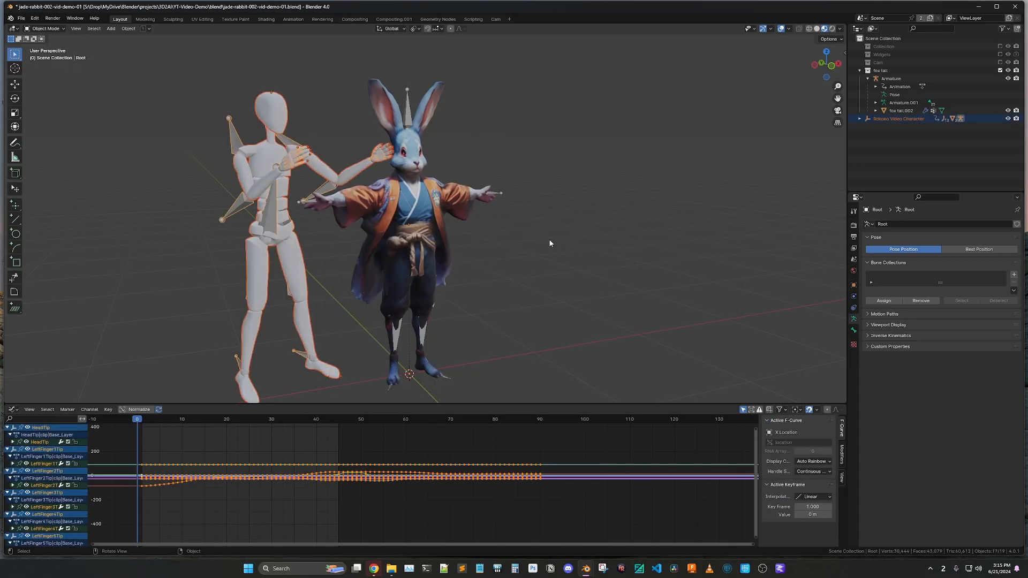
pyautogui.press('ctrl+super+Right')
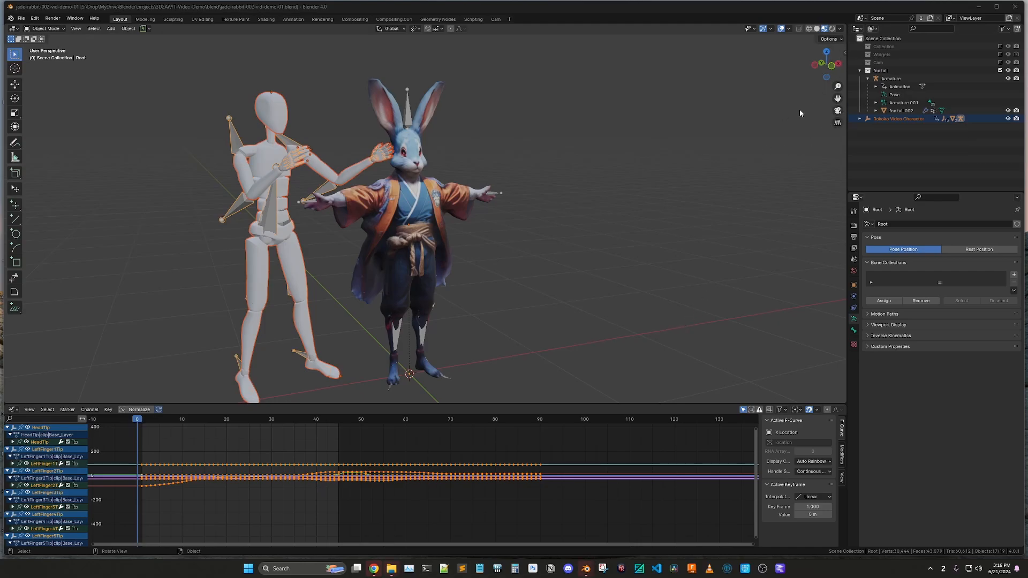
# In the Rokoko retargeting settings, set Root as the source and the rabbit's Armature as the target, and build the bone list
pyautogui.click(786, 122)
pyautogui.press('n')
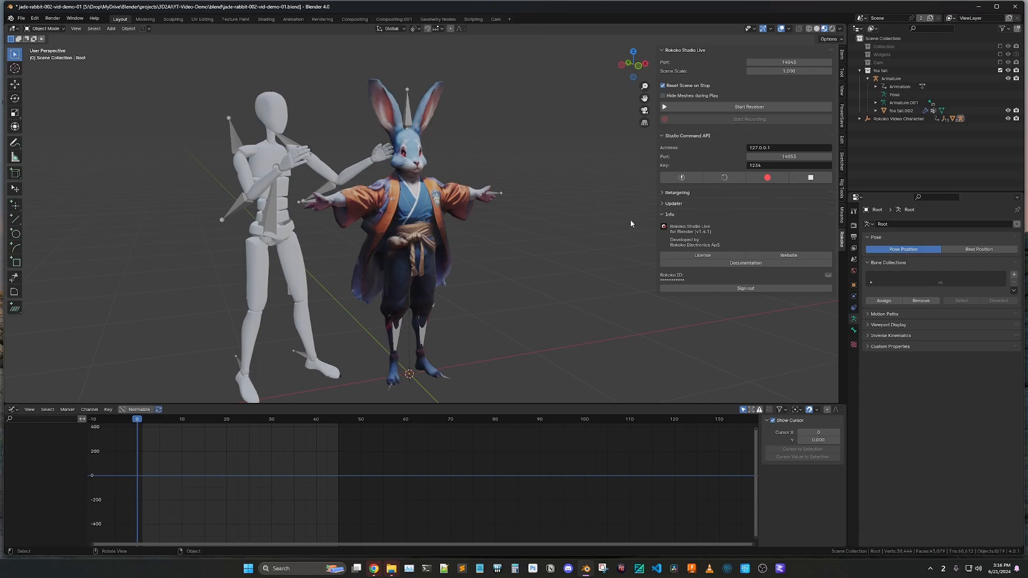
pyautogui.click(663, 193)
pyautogui.click(828, 215)
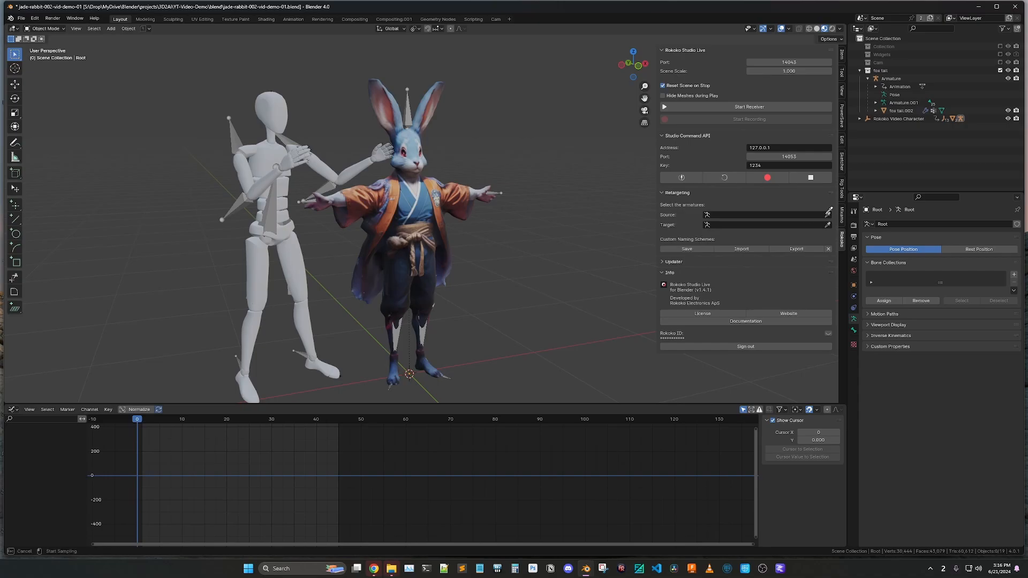
pyautogui.click(233, 125)
pyautogui.click(828, 225)
pyautogui.click(409, 97)
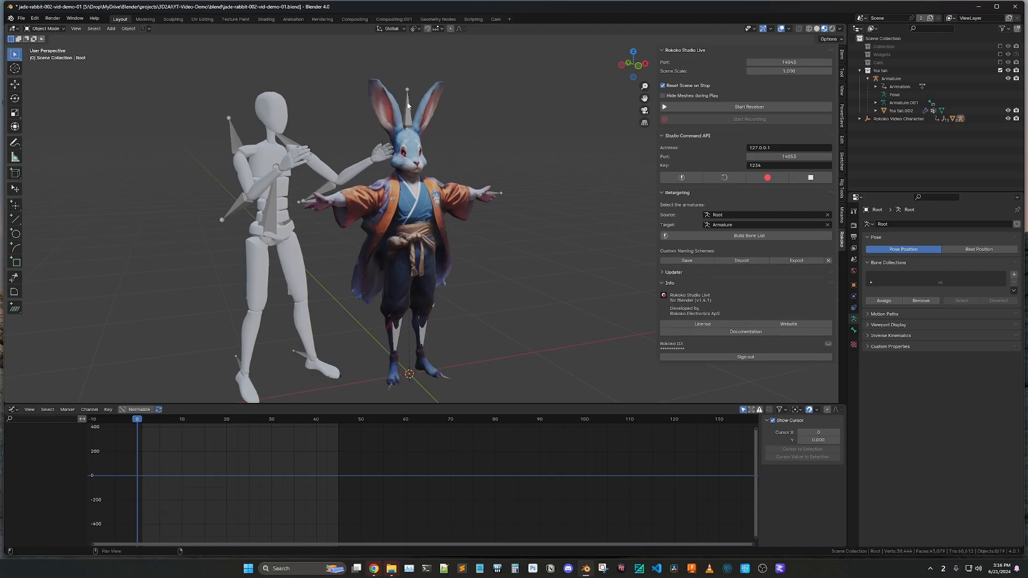
pyautogui.click(738, 238)
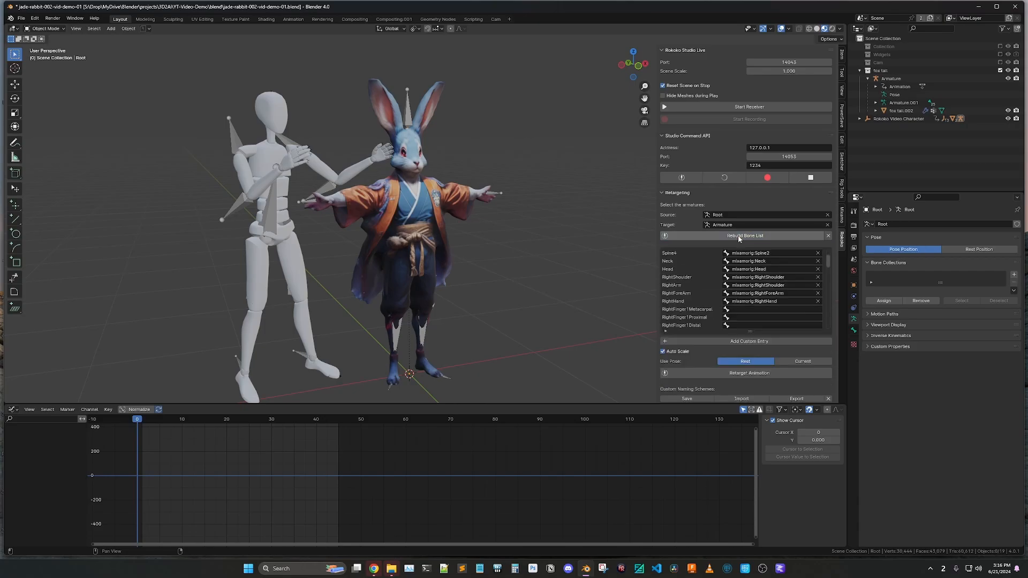
# Clear the target bones mapped to RightArm and LeftArm, and retarget the animation onto the rabbit's armature
pyautogui.click(738, 375)
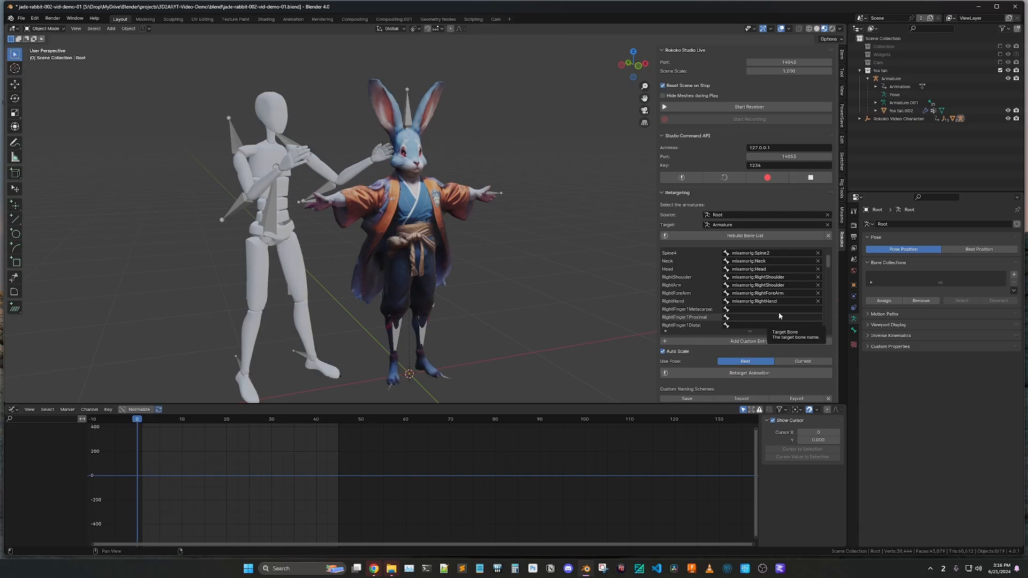
pyautogui.scroll(4, 771, 308)
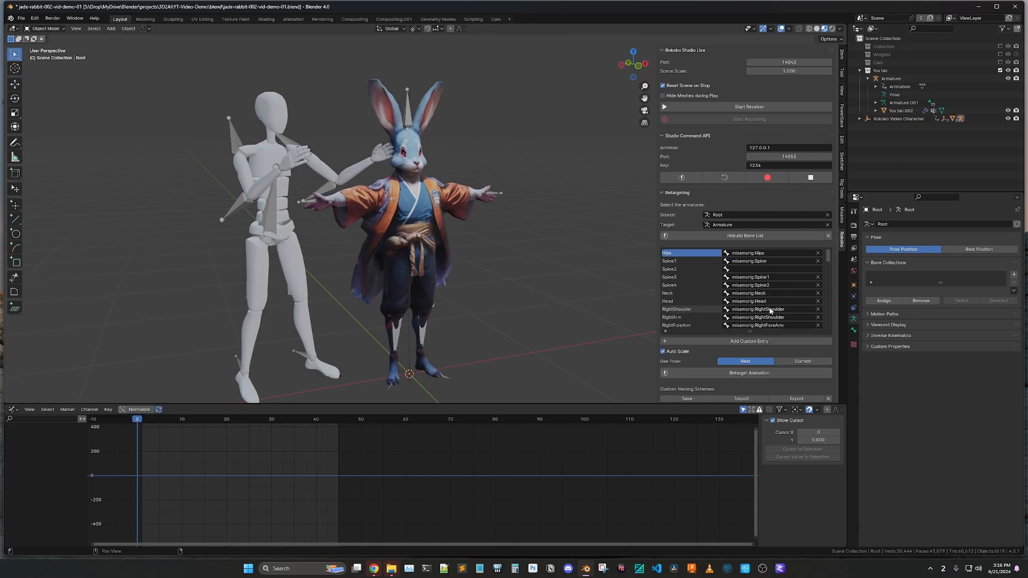
pyautogui.scroll(-1, 770, 310)
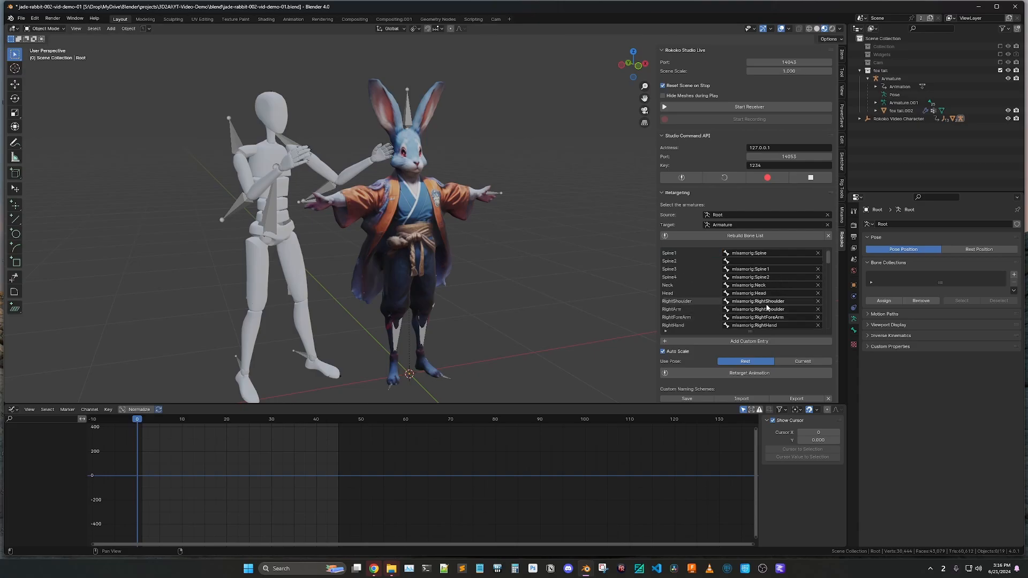
pyautogui.click(818, 309)
pyautogui.scroll(-20, 776, 301)
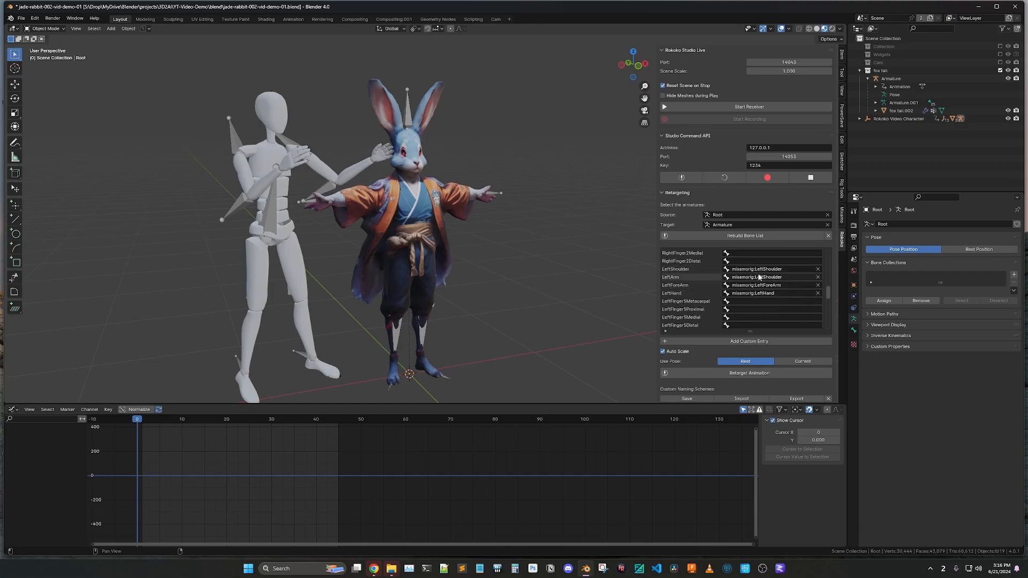
pyautogui.click(818, 278)
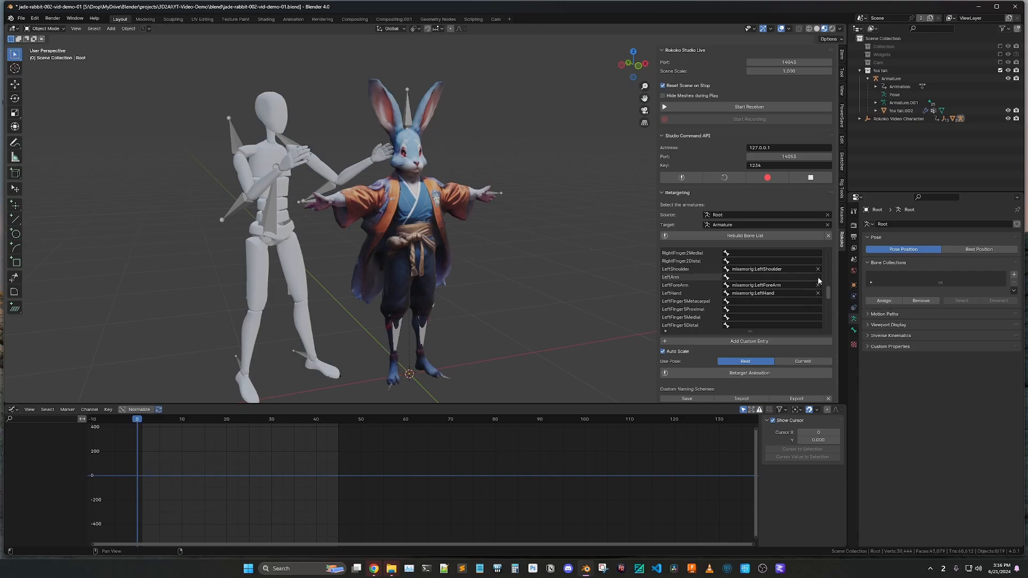
pyautogui.click(740, 375)
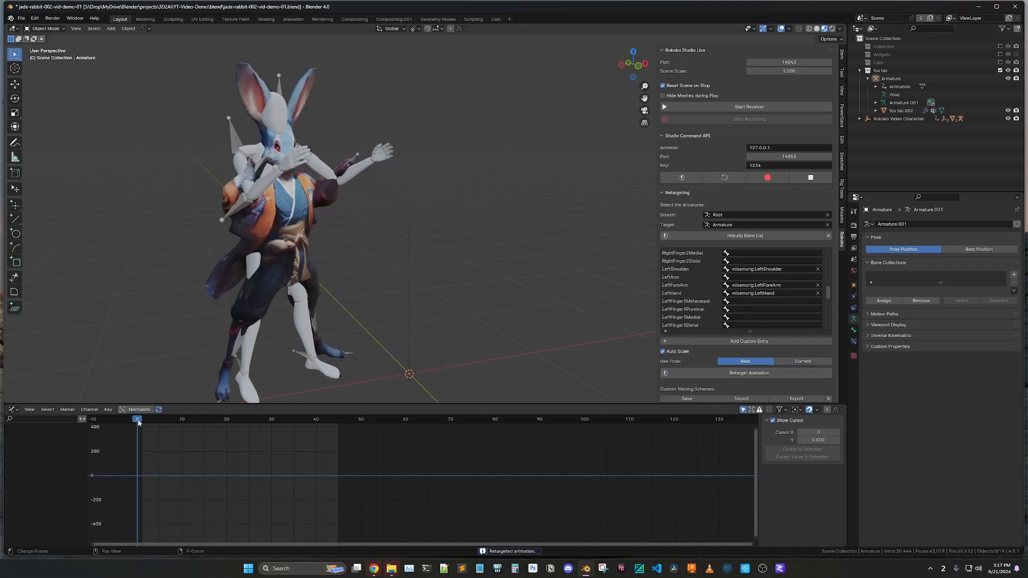
pyautogui.moveTo(138, 423)
pyautogui.mouseDown()
pyautogui.moveTo(180, 421)
pyautogui.moveTo(138, 421)
pyautogui.mouseUp()
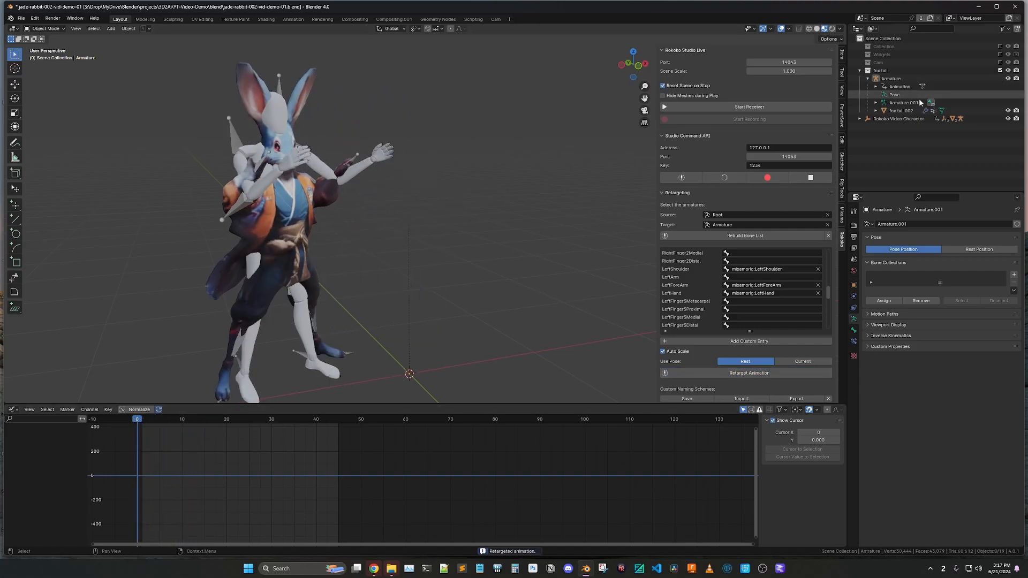
# Add a new collection to the scene
pyautogui.rightClick(873, 146)
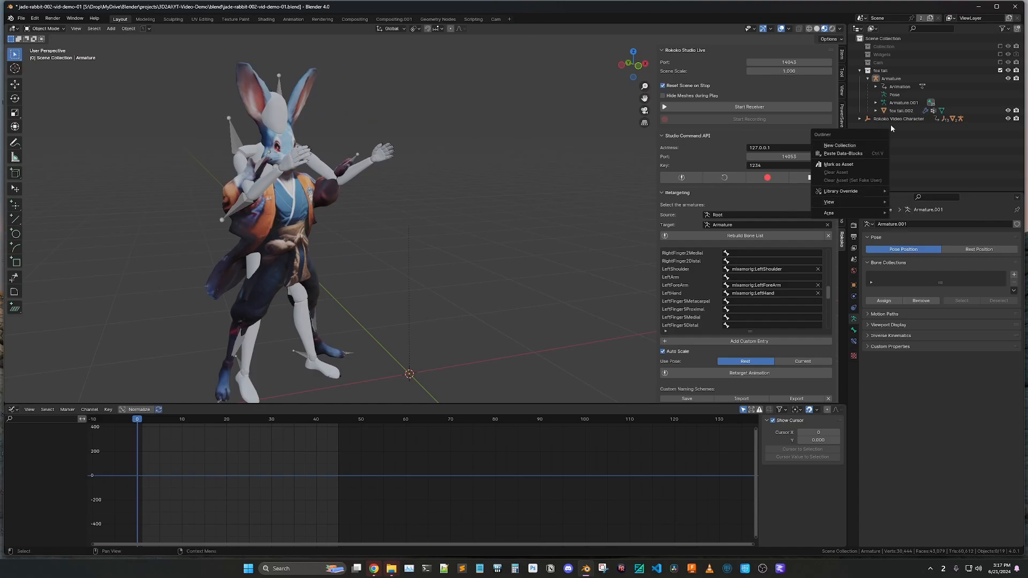
pyautogui.rightClick(887, 148)
pyautogui.click(870, 146)
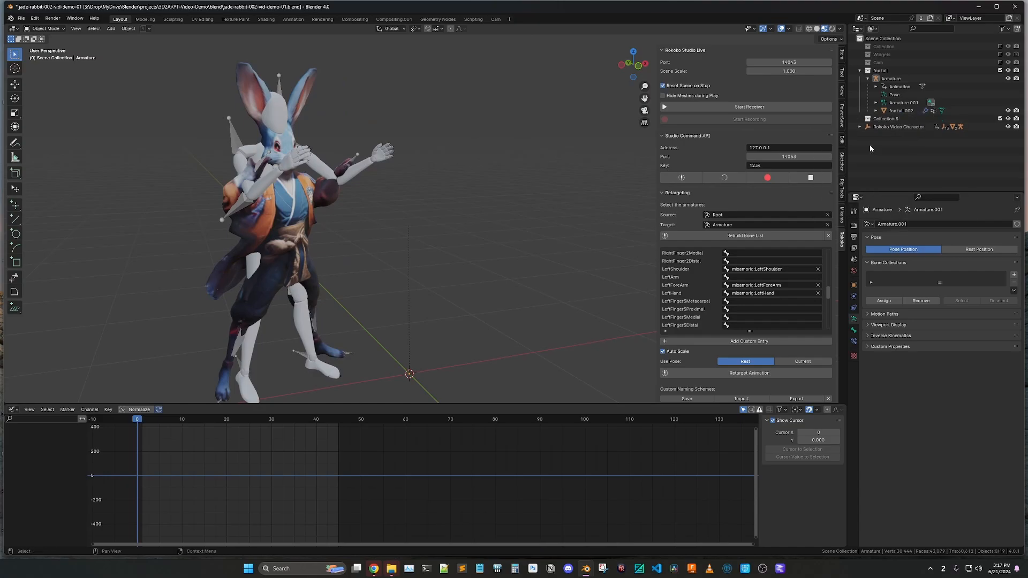
# Move the Rokoko Video Character with its full hierarchy into the new collection and exclude that collection from the view layer
pyautogui.click(886, 128)
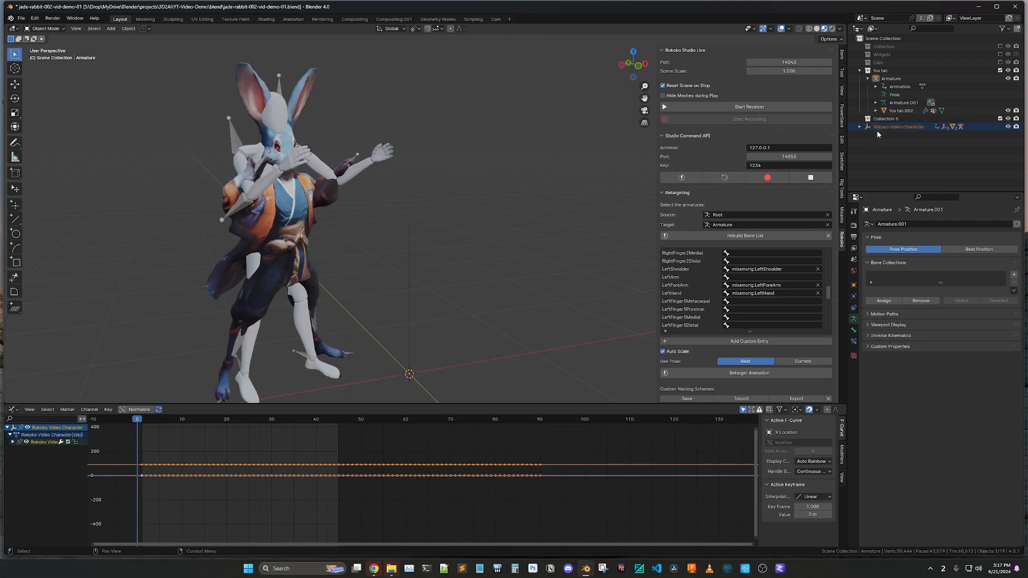
pyautogui.rightClick(877, 125)
pyautogui.click(855, 128)
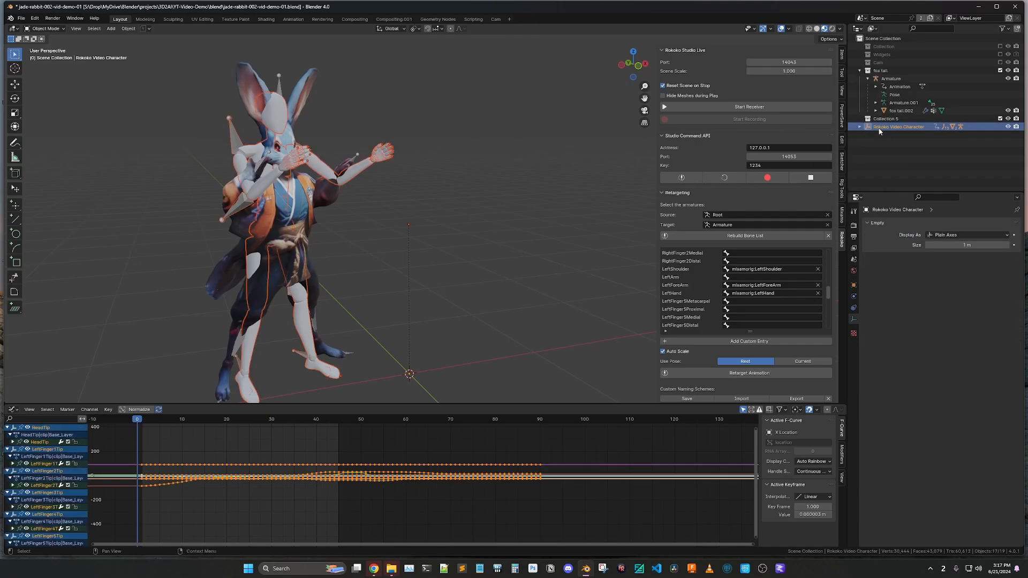
pyautogui.moveTo(879, 129); pyautogui.dragTo(890, 118)
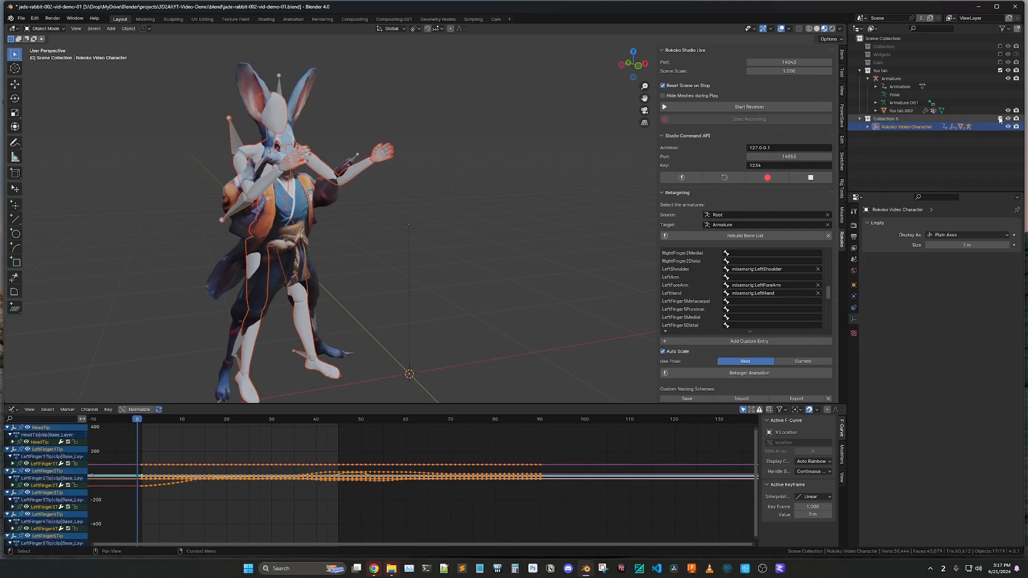
pyautogui.click(1000, 119)
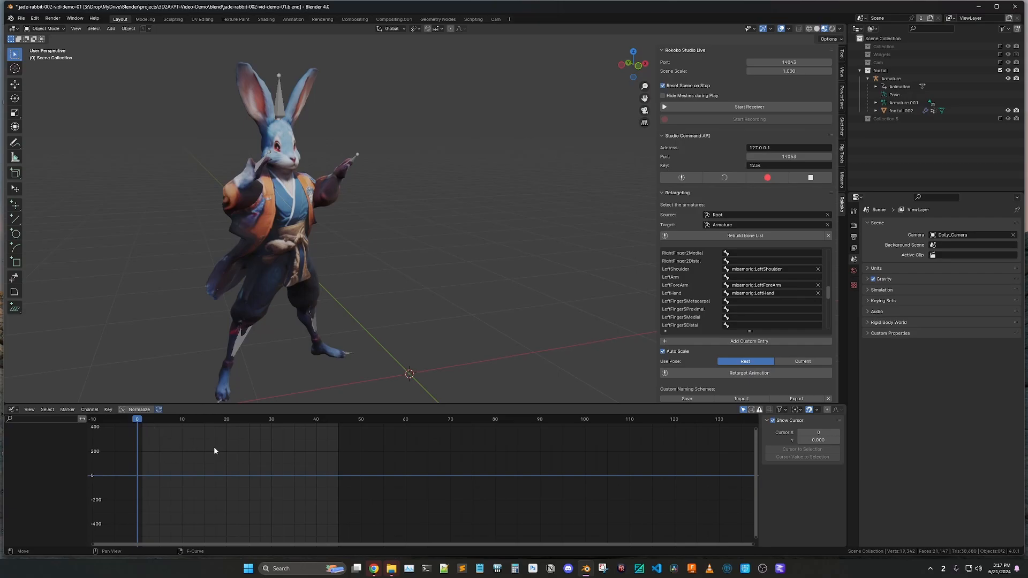
# Play back the rabbit's retargeted kick animation and return the playhead to frame 0
pyautogui.press('space')
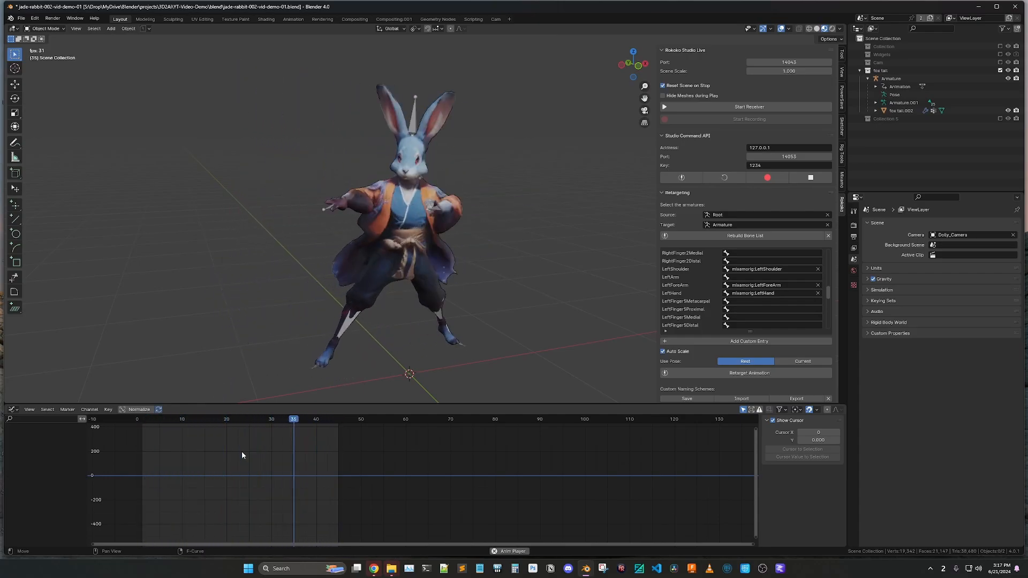
pyautogui.press('space')
pyautogui.press('space')
pyautogui.press('space')
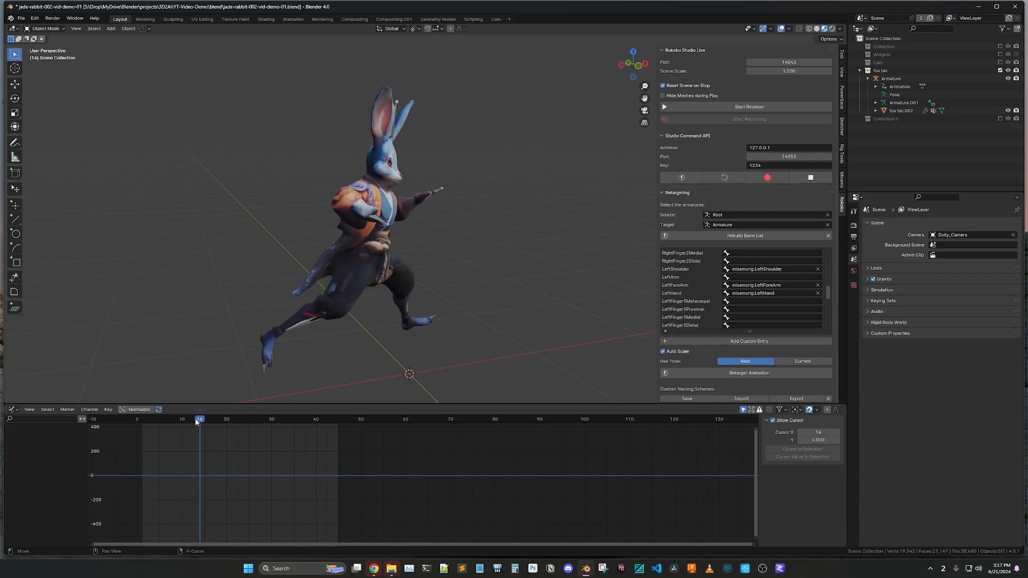
pyautogui.moveTo(196, 422); pyautogui.dragTo(137, 422)
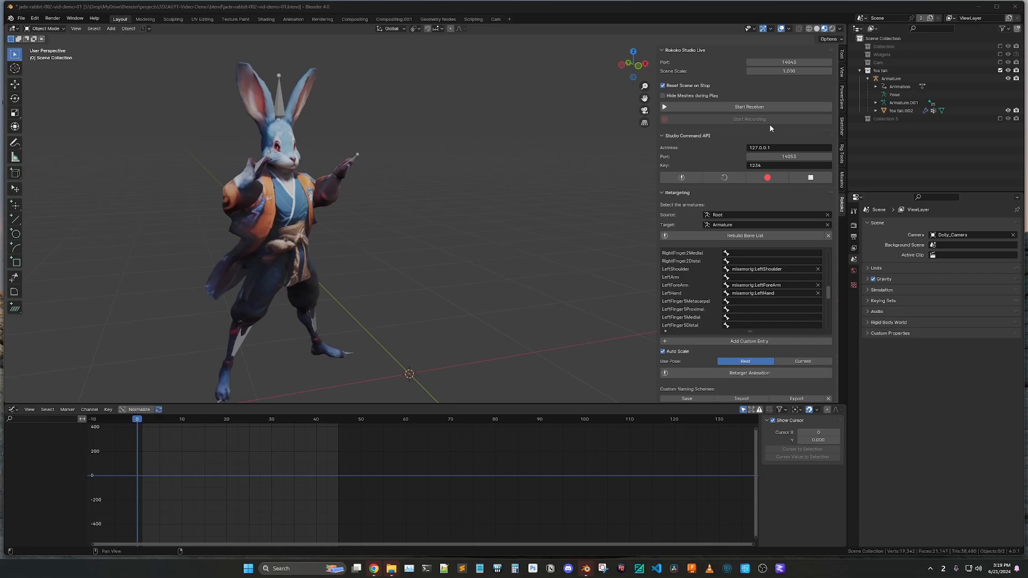
# Create a Mixamo control rig from the rabbit's armature with Apply Animation, IK Arms and IK Legs enabled
pyautogui.click(842, 178)
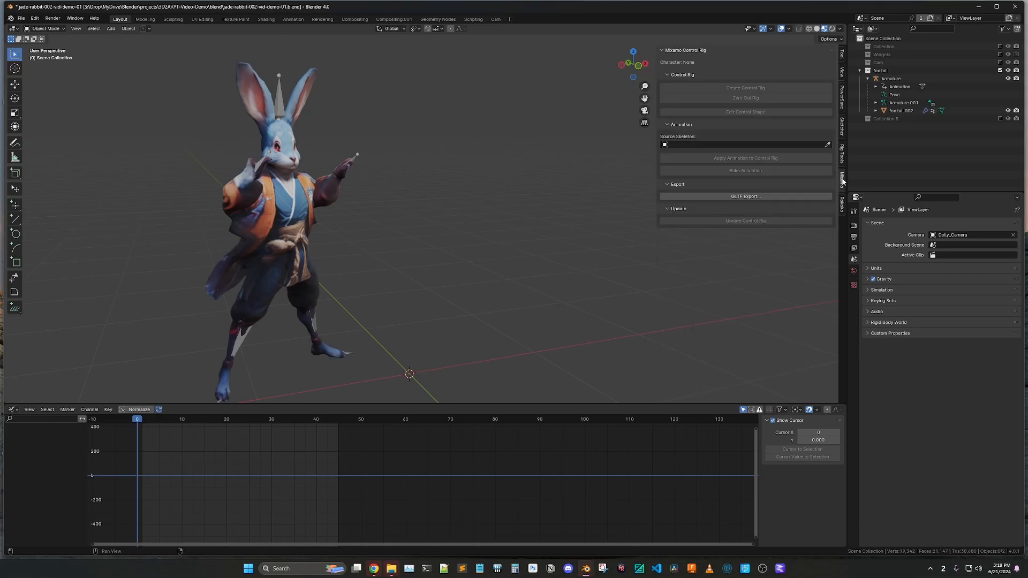
pyautogui.click(281, 92)
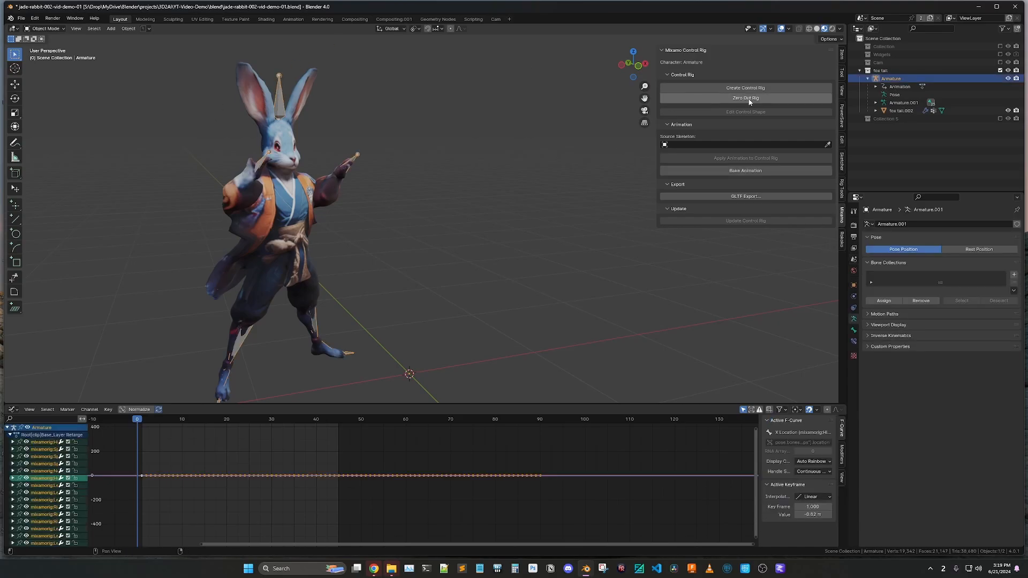
pyautogui.click(729, 89)
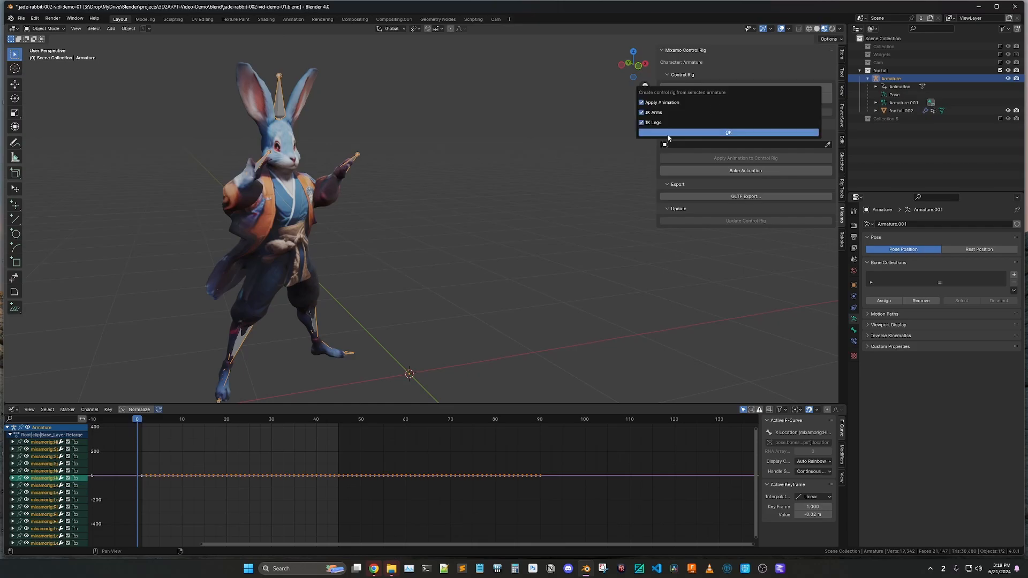
pyautogui.press('Return')
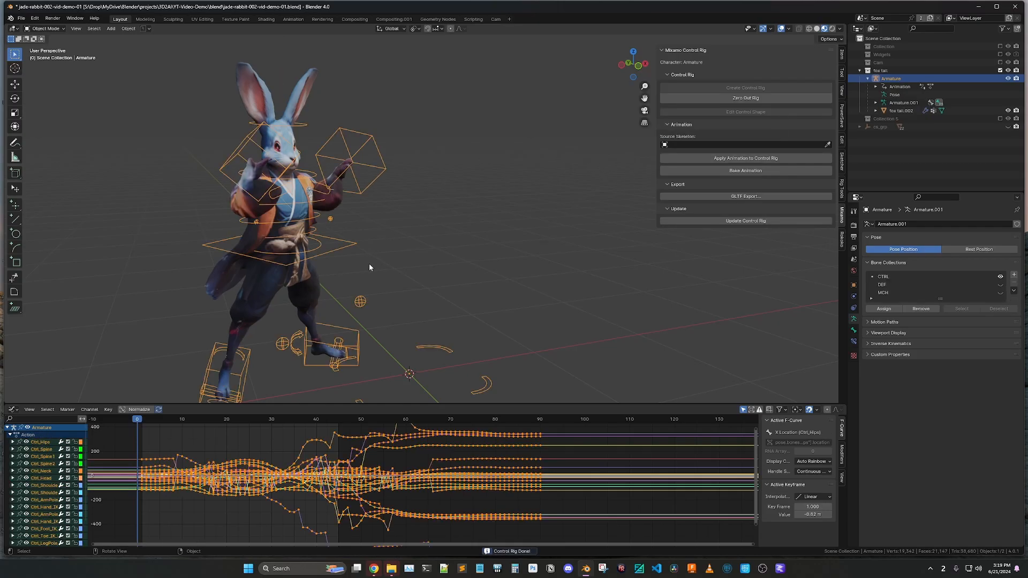
# Switch the rabbit's armature to Pose Mode and scrub through the kick animation to frame 47
pyautogui.hotkey('ctrl', 'Tab')
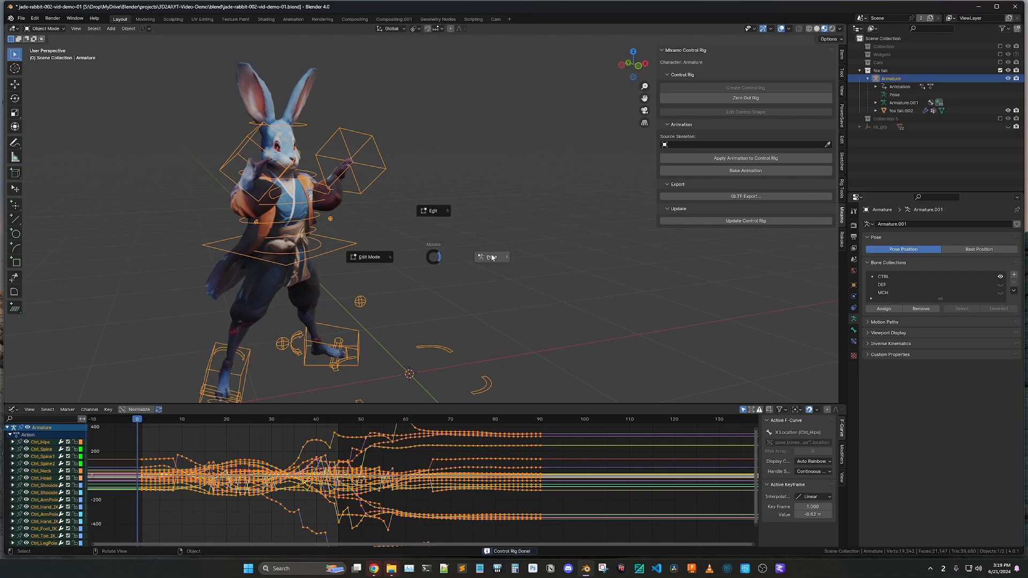
pyautogui.click(487, 259)
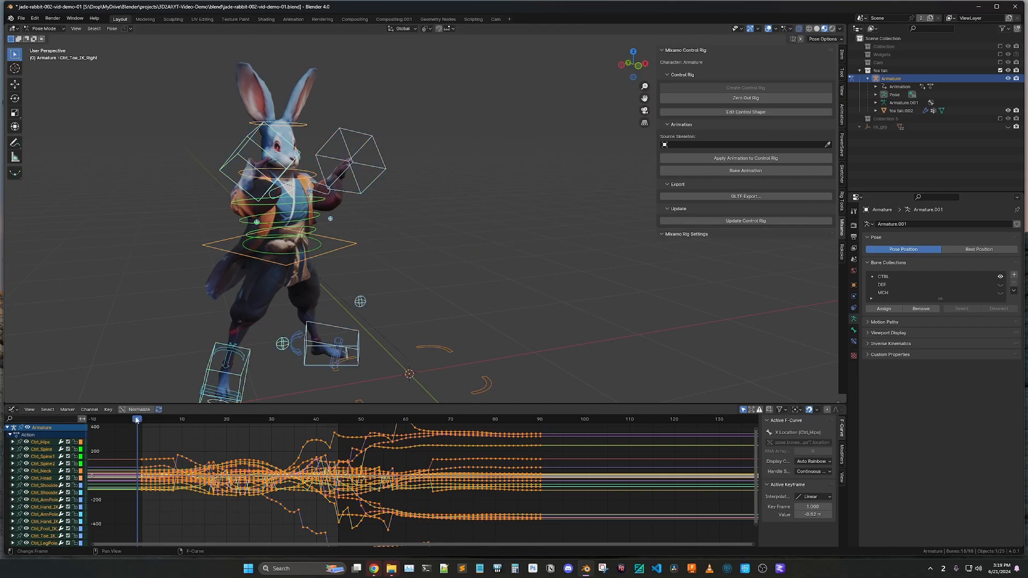
pyautogui.moveTo(138, 422); pyautogui.dragTo(359, 425)
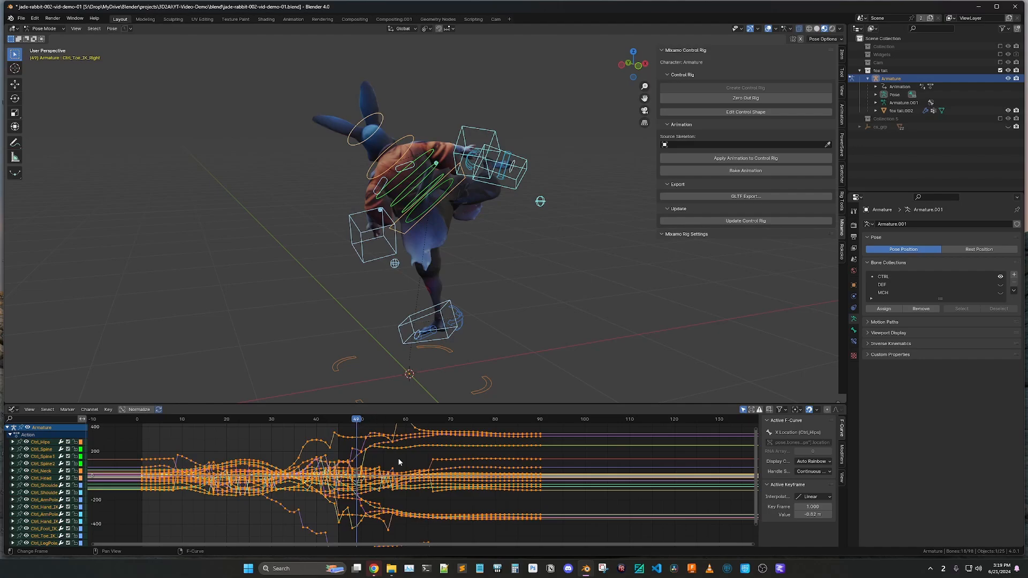
pyautogui.moveTo(356, 423); pyautogui.dragTo(347, 422)
# Select the right foot's IK control and its keyframes between about frames 45 and 51, and examine the kicking foot's position
pyautogui.click(512, 183)
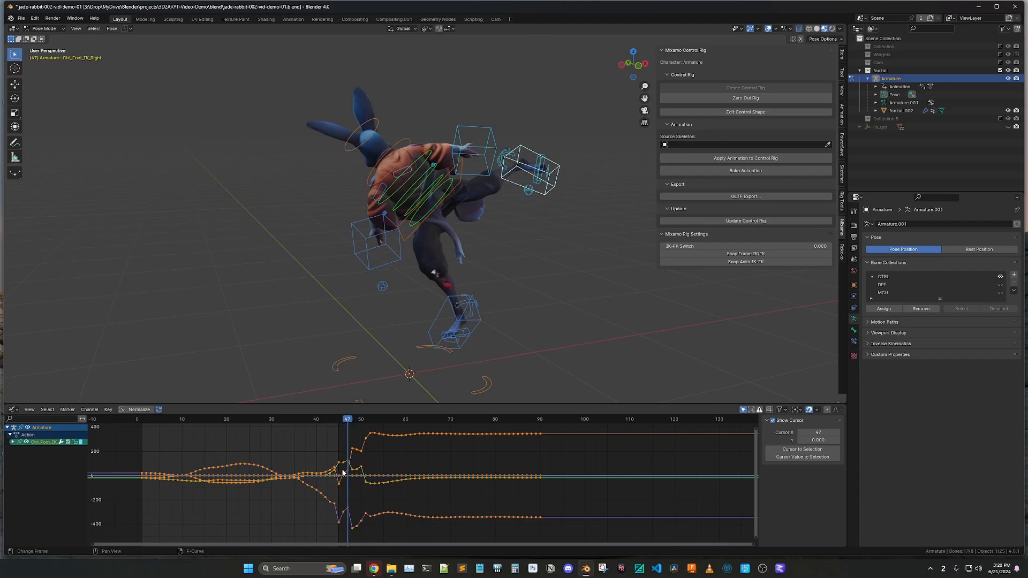
pyautogui.keyDown('alt'); pyautogui.scroll(4, 352, 483); pyautogui.keyUp('alt')
pyautogui.keyDown('alt'); pyautogui.scroll(-2, 352, 483); pyautogui.keyUp('alt')
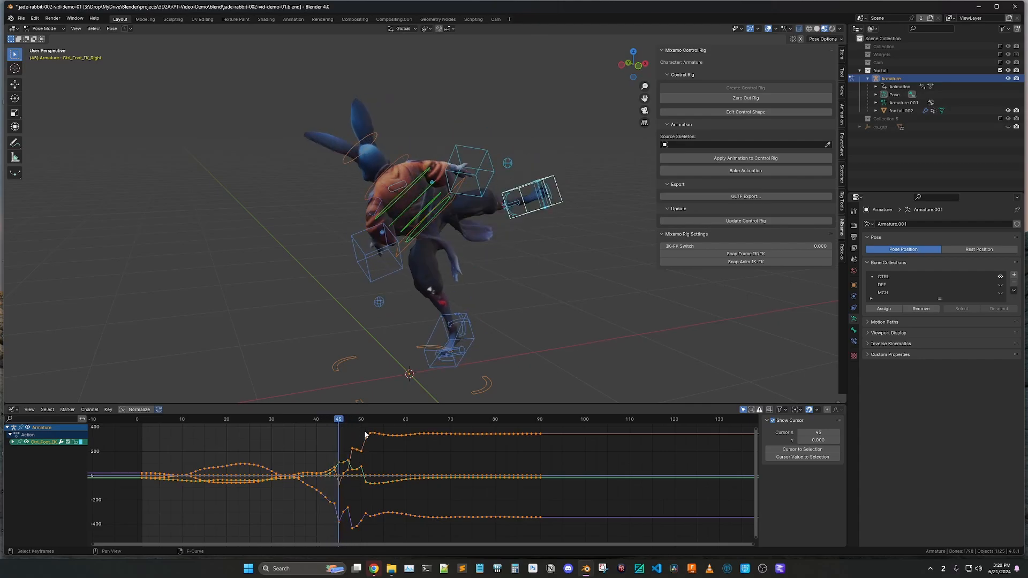
pyautogui.moveTo(369, 430); pyautogui.dragTo(336, 532)
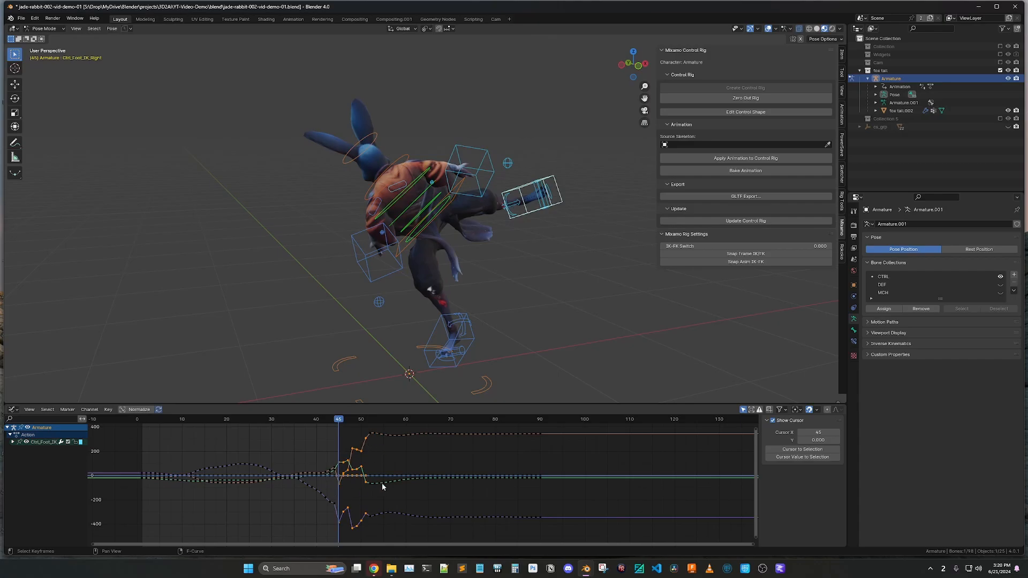
pyautogui.click(552, 224)
pyautogui.moveTo(551, 223); pyautogui.dragTo(478, 276, button='middle')
pyautogui.click(436, 277)
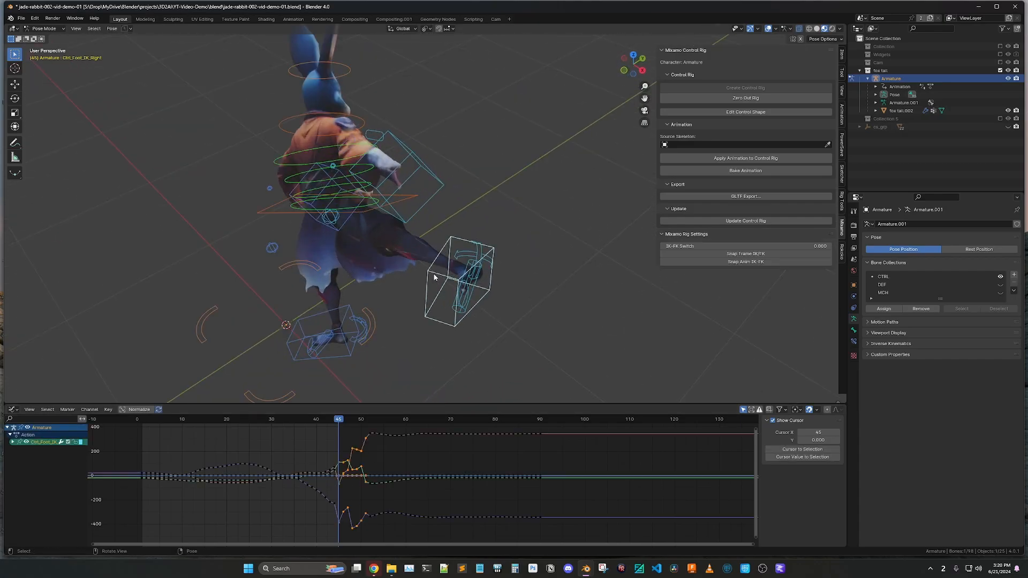
pyautogui.scroll(-3, 410, 323)
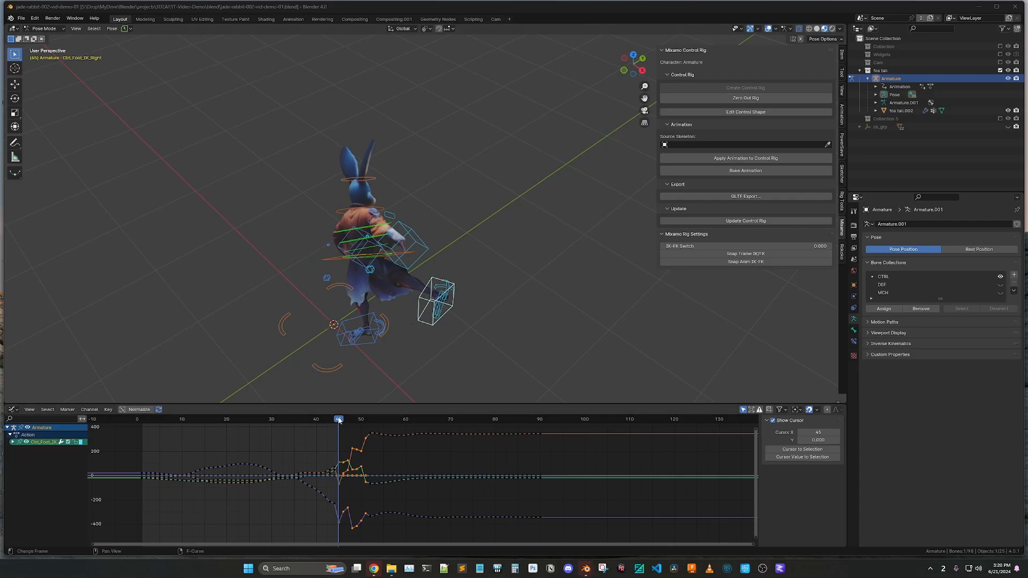
# Return the playhead to frame 0, deselect the foot control and switch the armature back to Object Mode
pyautogui.moveTo(339, 419); pyautogui.dragTo(136, 434)
pyautogui.click(396, 246)
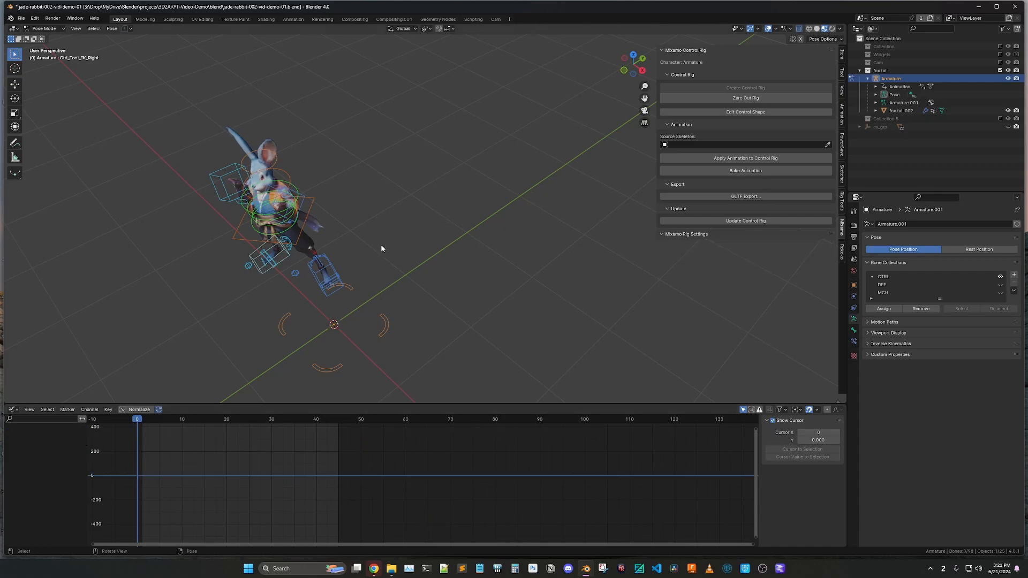
pyautogui.moveTo(382, 272); pyautogui.dragTo(434, 236, button='middle')
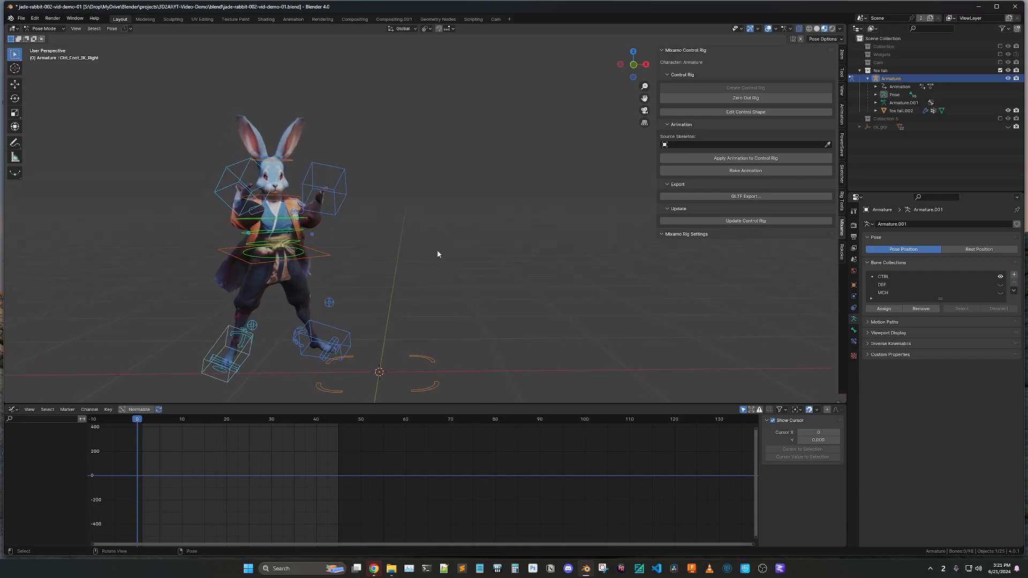
pyautogui.hotkey('ctrl', 'Tab')
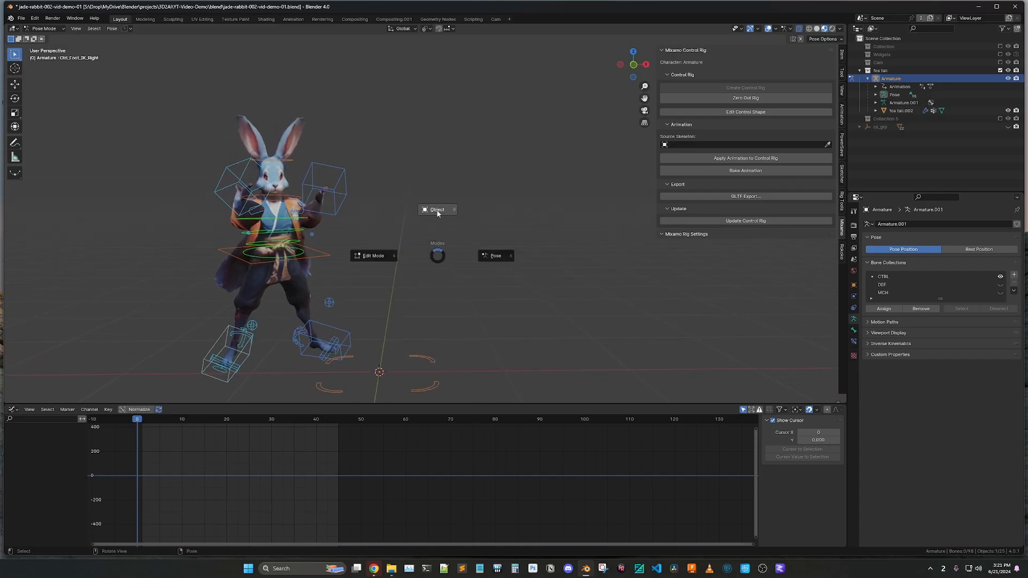
pyautogui.click(438, 211)
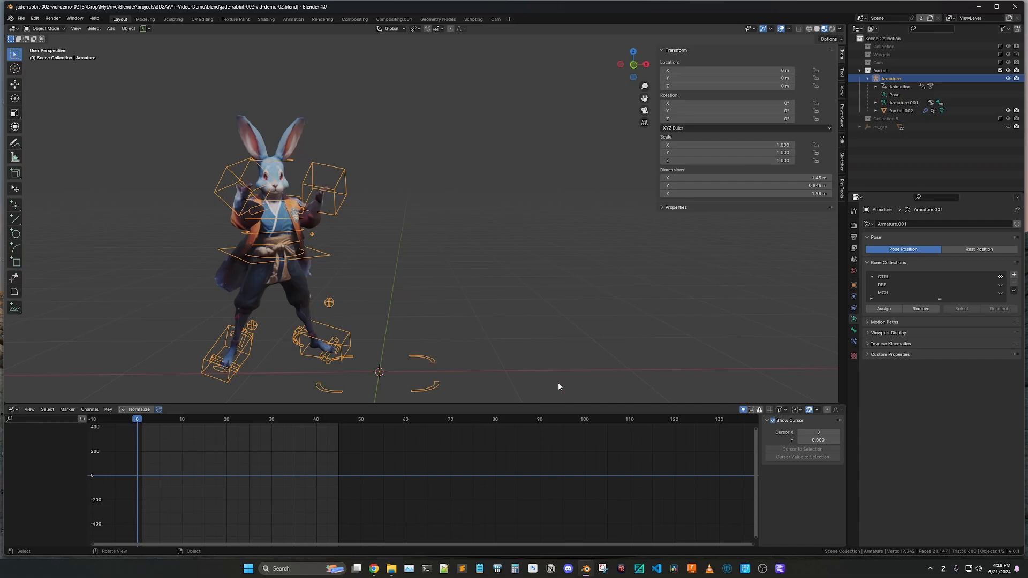
# Switch to the open jade-rabbit-006-rokoko Blender file, play its kick animation and return the playhead to frame 2
pyautogui.moveTo(586, 569)
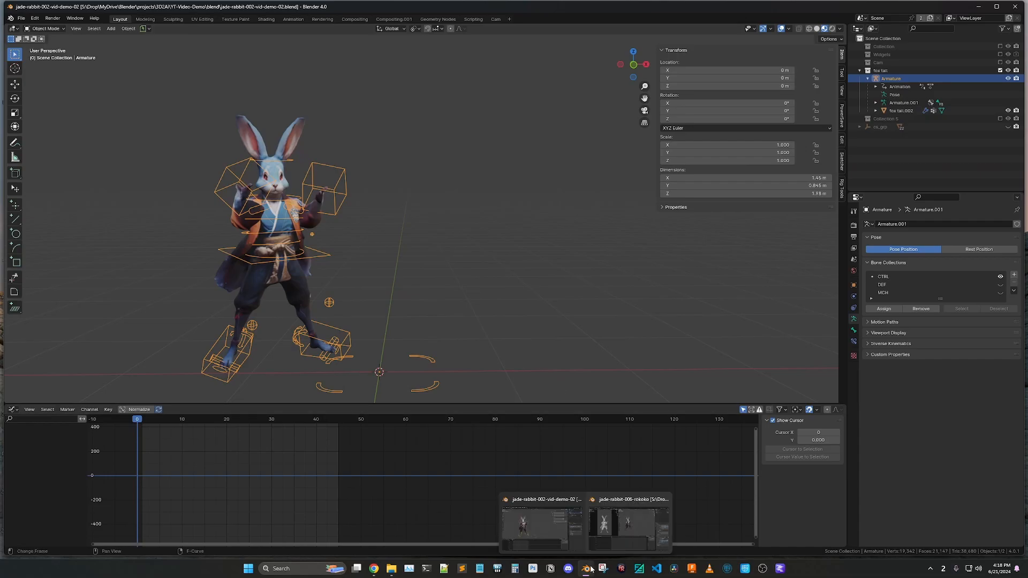
pyautogui.click(620, 519)
pyautogui.press('space')
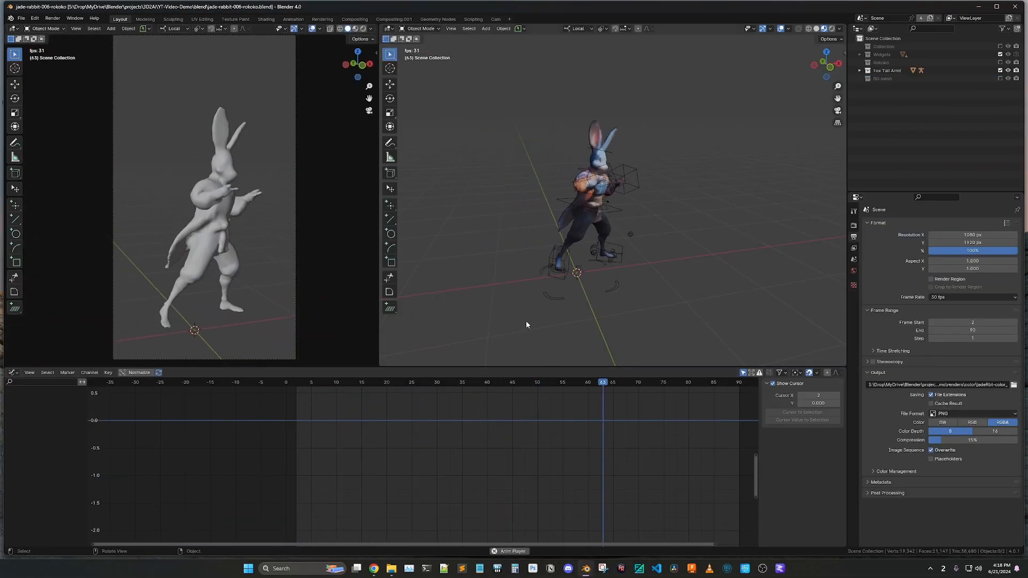
pyautogui.press('space')
pyautogui.moveTo(723, 385); pyautogui.dragTo(296, 396)
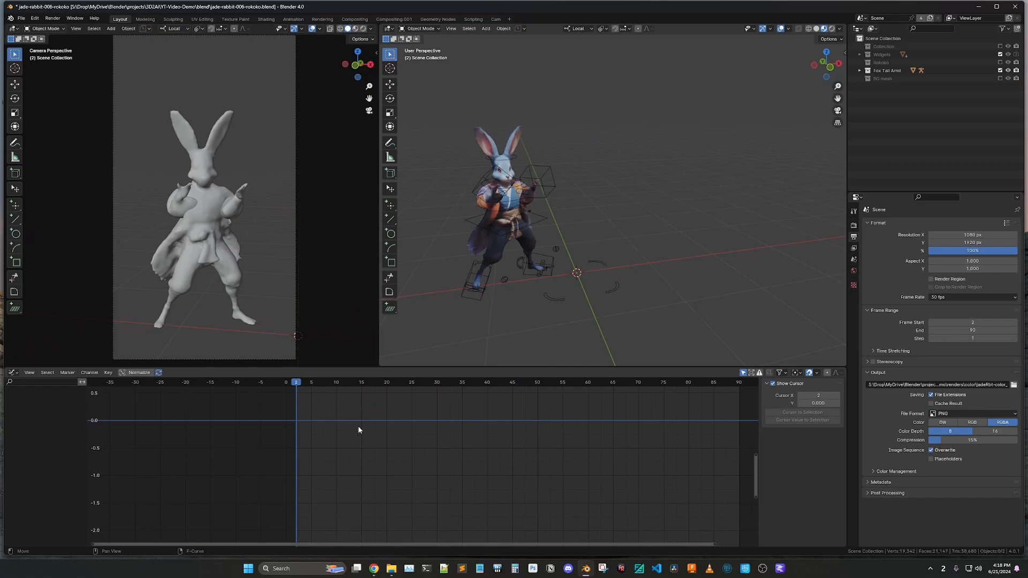